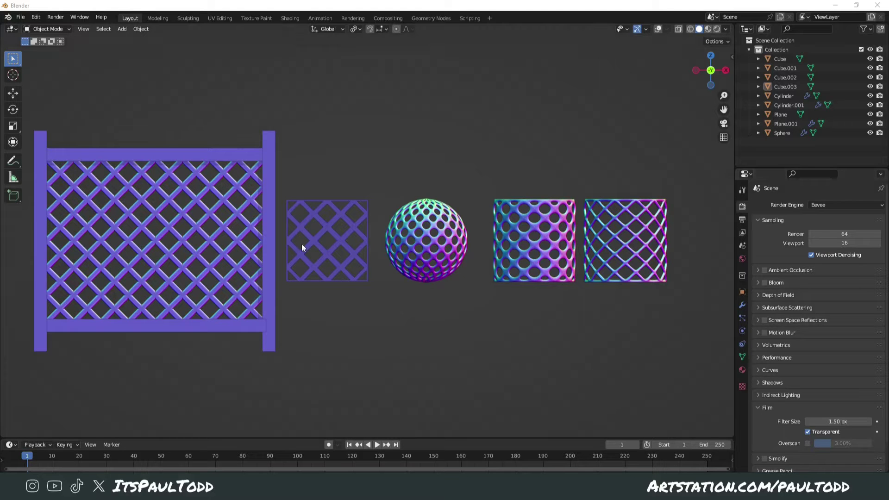
{"action": "left_click", "coordinate": [231, 265]}
{"action": "middle_click_drag", "start_coordinate": [272, 256], "coordinate": [464, 334]}
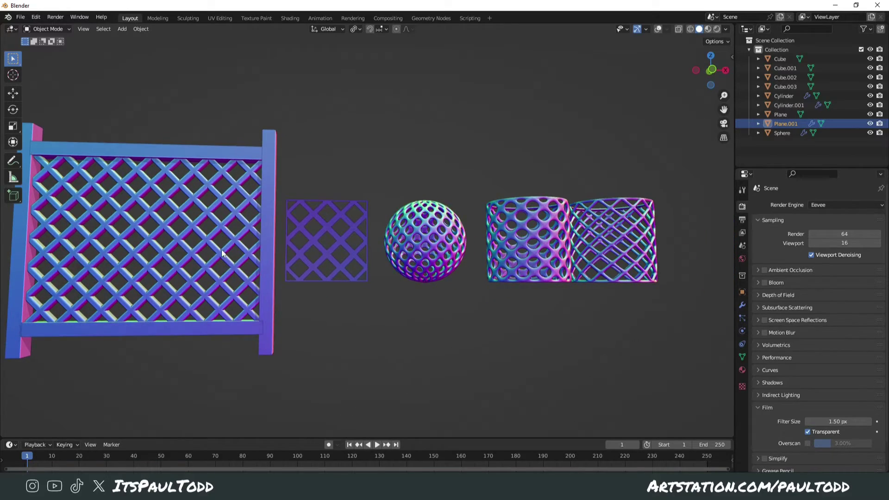
{"action": "middle_click_drag", "start_coordinate": [221, 249], "coordinate": [165, 154]}
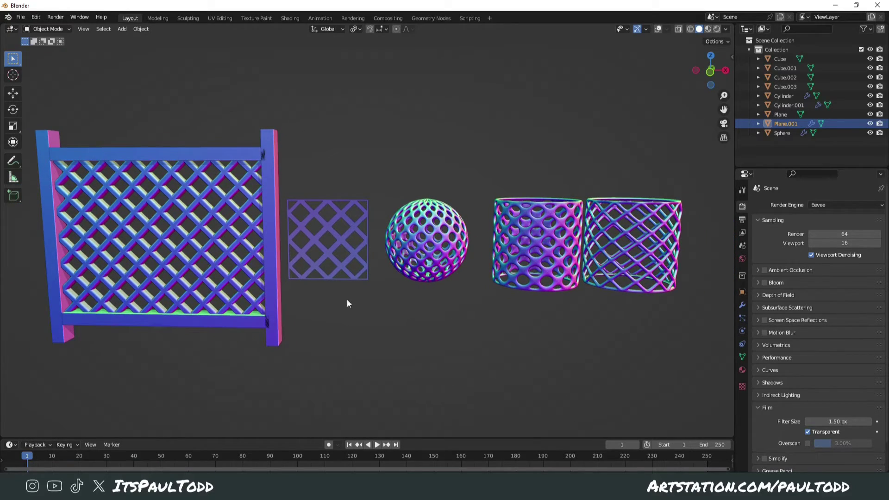
{"action": "middle_click_drag", "start_coordinate": [569, 353], "coordinate": [466, 286]}
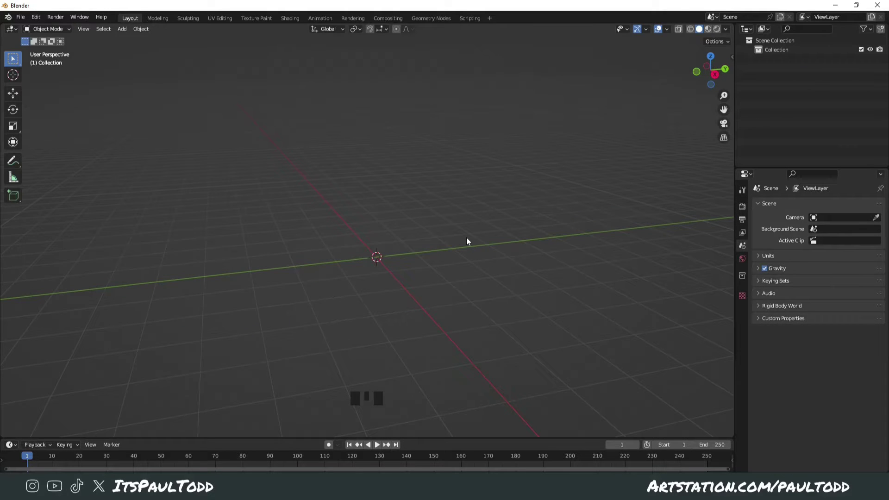
Add a mesh cylinder with 24 vertices at the origin.
{"action": "scroll", "coordinate": [482, 254], "scroll_direction": "up", "scroll_amount": 3}
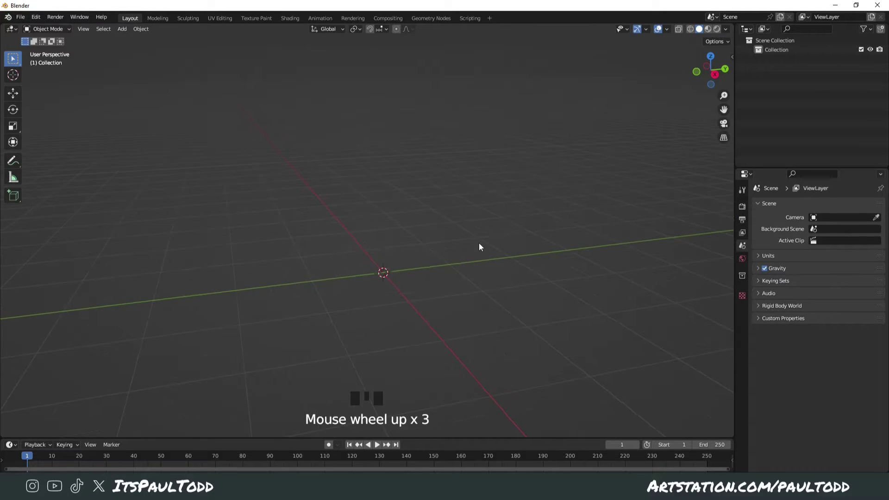
{"action": "key", "text": "shift+a"}
{"action": "mouse_move", "coordinate": [481, 246]}
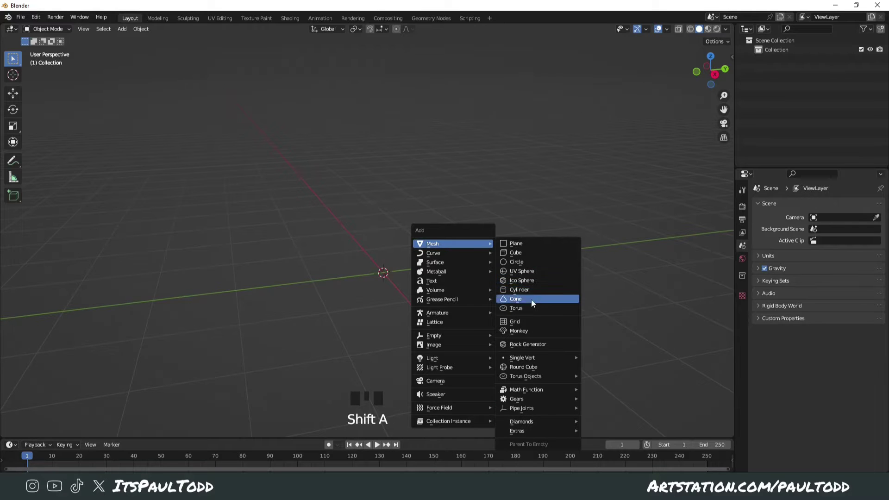
{"action": "left_click", "coordinate": [519, 289]}
{"action": "middle_click_drag", "start_coordinate": [514, 280], "coordinate": [485, 248], "text": "shift"}
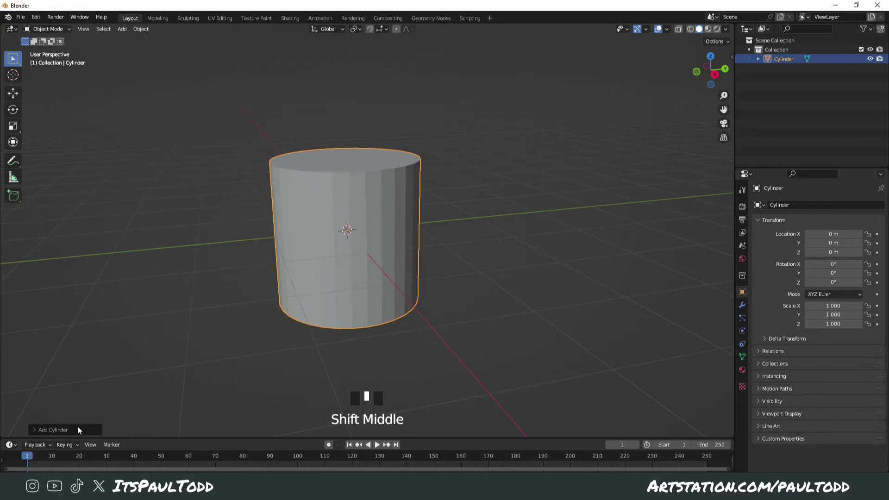
{"action": "left_click", "coordinate": [53, 430]}
{"action": "double_click", "coordinate": [122, 319]}
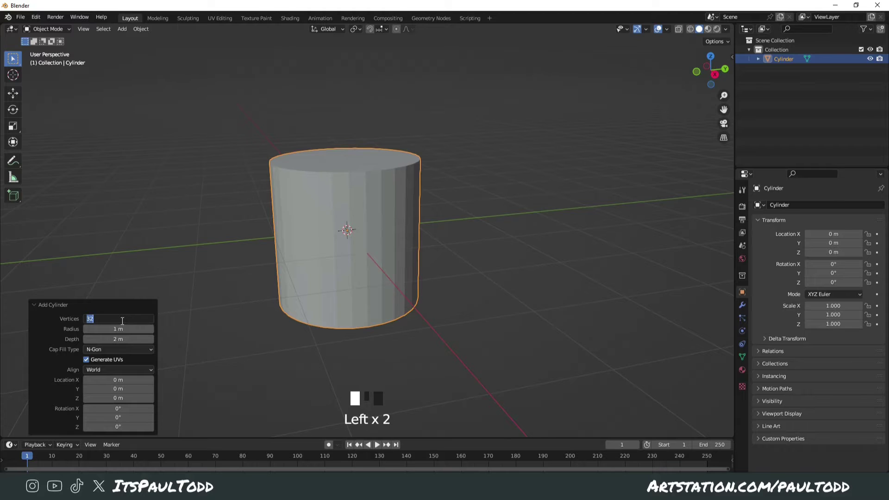
{"action": "type", "text": "24"}
{"action": "key", "text": "Return"}
In Edit Mode, add 7 evenly spaced horizontal loop cuts around the cylinder's side.
{"action": "middle_click_drag", "start_coordinate": [385, 267], "coordinate": [436, 249], "text": "shift"}
{"action": "key", "text": "Tab"}
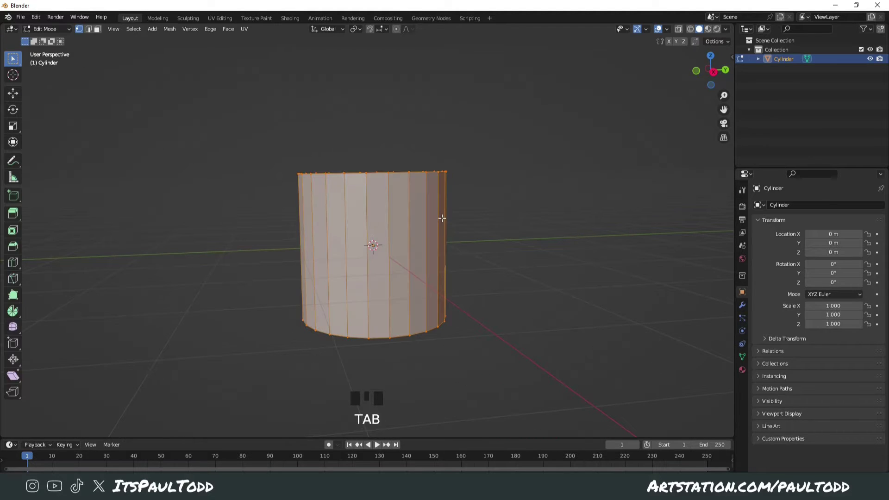
{"action": "key", "text": "ctrl+r"}
{"action": "left_click", "coordinate": [442, 218]}
{"action": "right_click", "coordinate": [442, 218]}
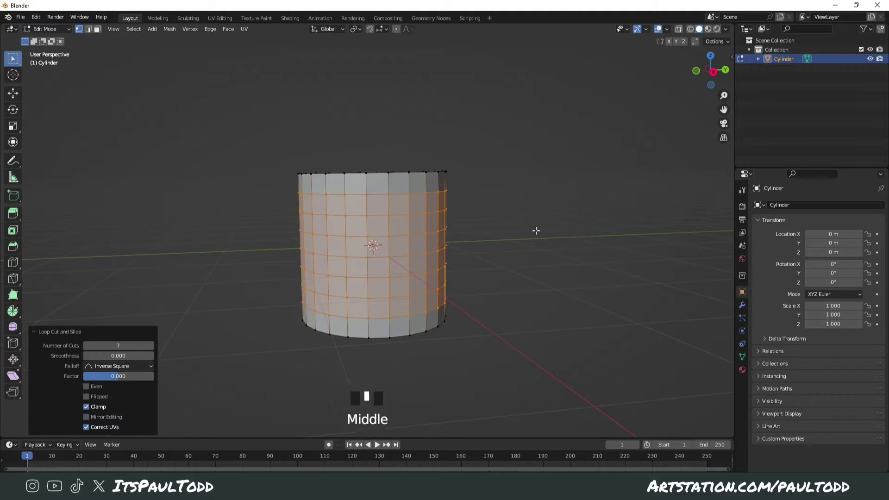
{"action": "middle_click_drag", "start_coordinate": [536, 230], "coordinate": [523, 227]}
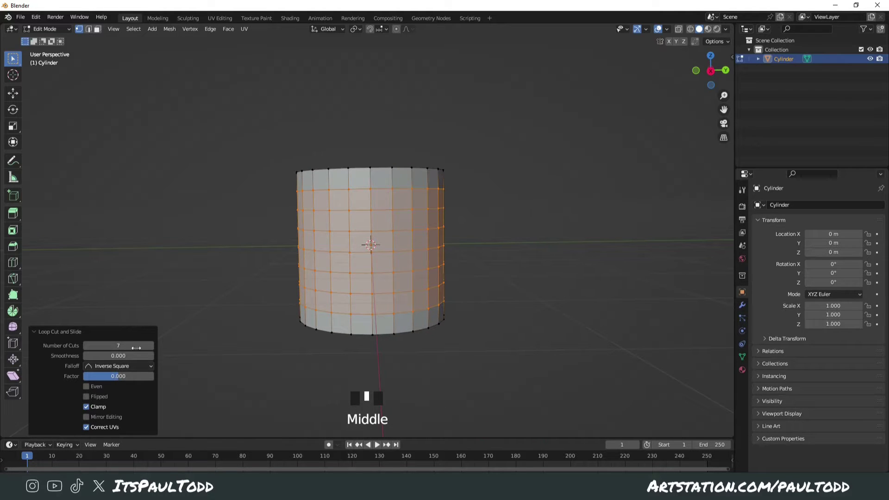
Select the whole mesh and Un-Subdivide it with 1 iteration to make a diamond pattern.
{"action": "key", "text": "a"}
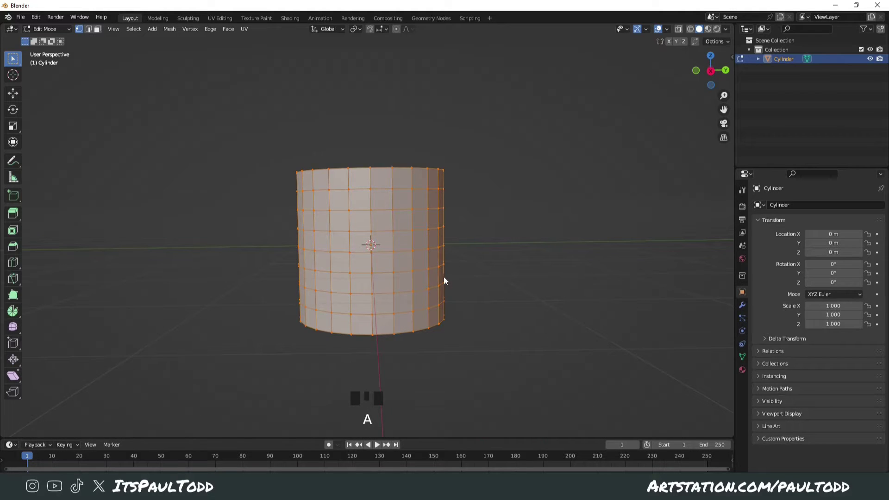
{"action": "left_click", "coordinate": [219, 29]}
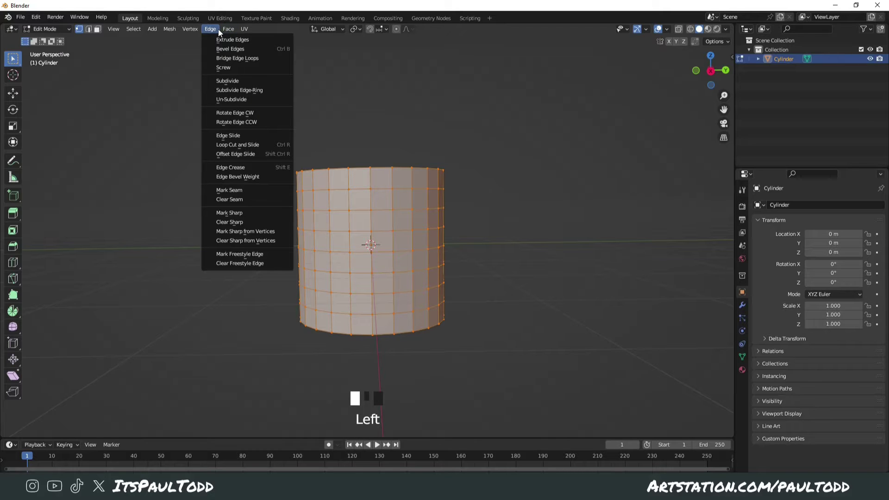
{"action": "left_click", "coordinate": [258, 99]}
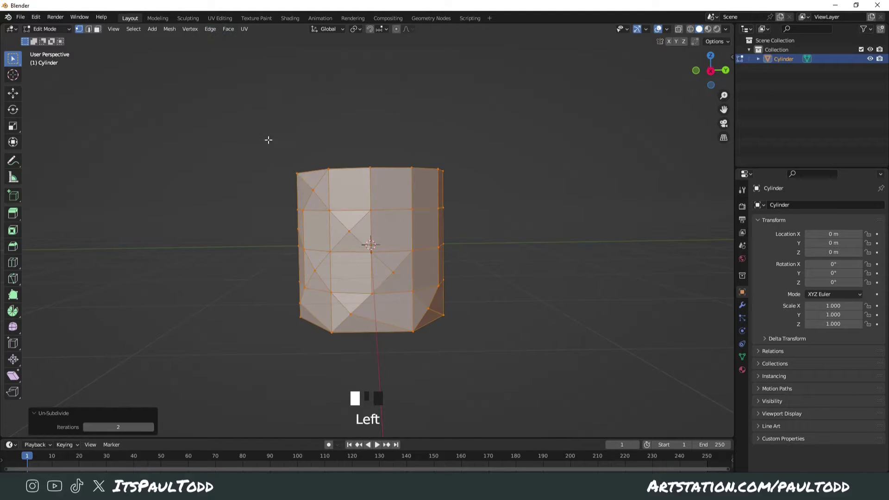
{"action": "left_click", "coordinate": [131, 427]}
{"action": "type", "text": "1"}
{"action": "key", "text": "Return"}
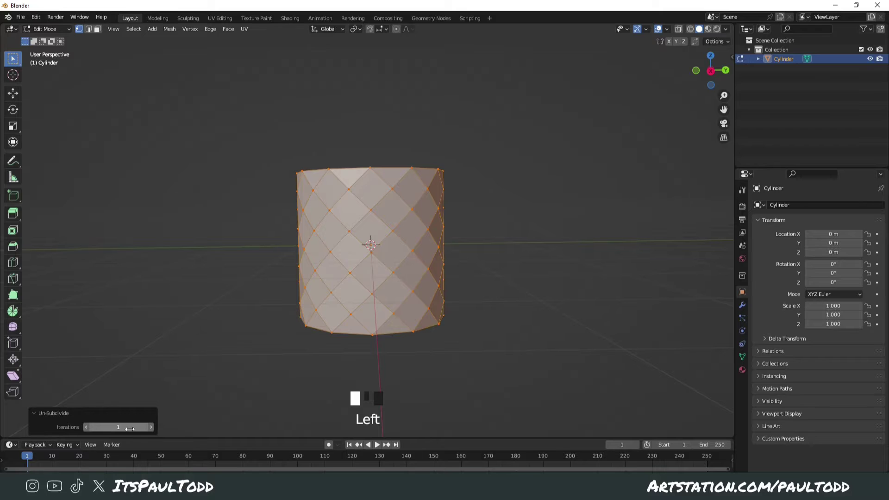
Add a Wireframe modifier to the diamond-patterned cylinder and return to Object Mode.
{"action": "middle_click_drag", "start_coordinate": [494, 210], "coordinate": [510, 219]}
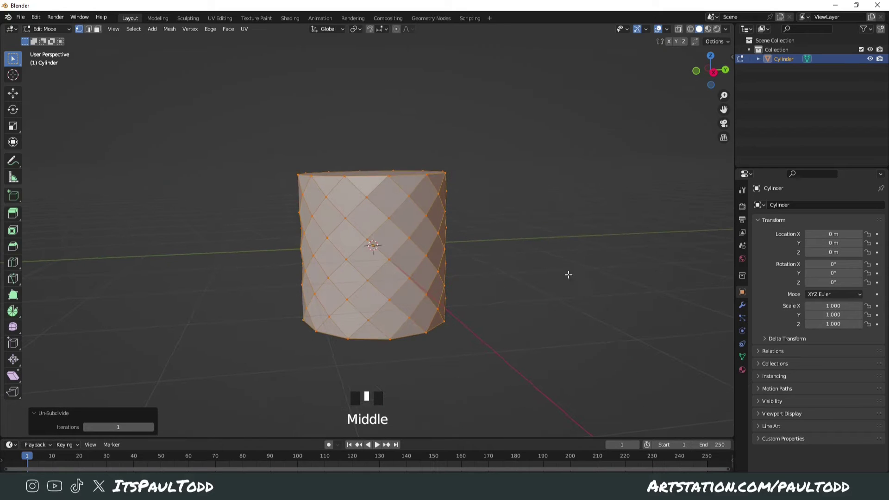
{"action": "left_click", "coordinate": [742, 306]}
{"action": "left_click", "coordinate": [771, 206]}
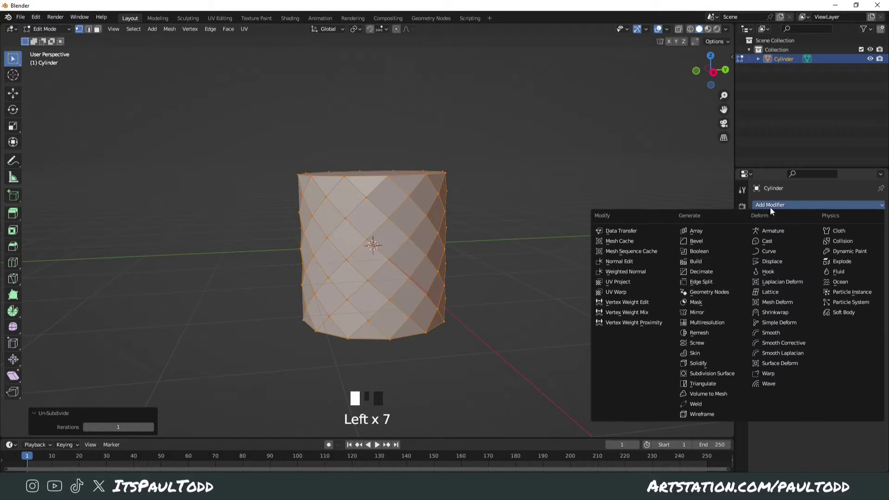
{"action": "left_click", "coordinate": [702, 414]}
{"action": "key", "text": "Tab"}
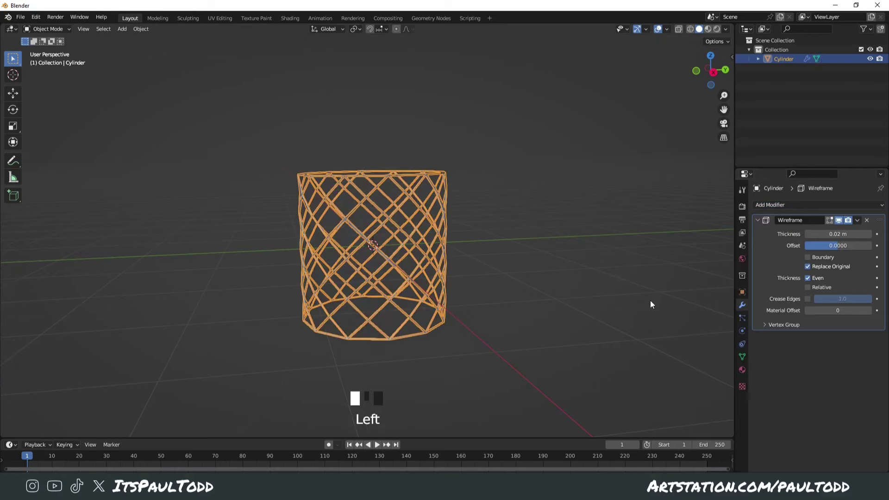
{"action": "left_click", "coordinate": [644, 302]}
{"action": "middle_click_drag", "start_coordinate": [578, 301], "coordinate": [486, 277]}
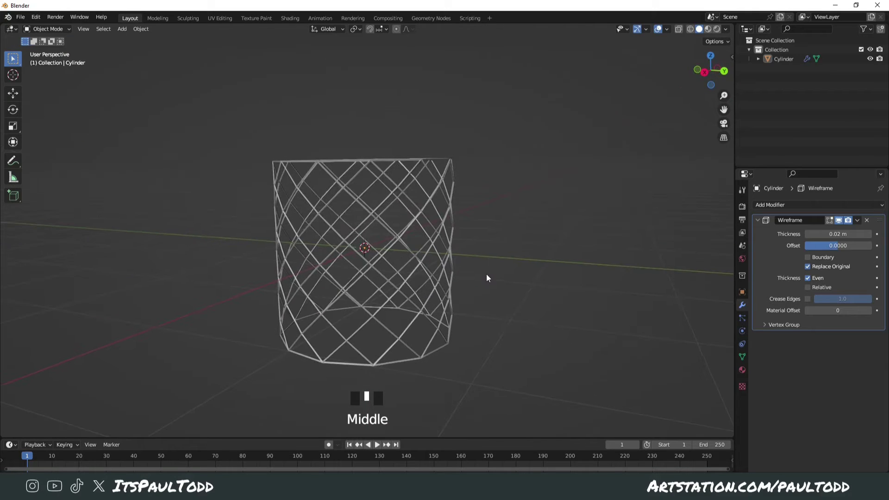
Set the Wireframe modifier's thickness to 0.096 m.
{"action": "key", "text": "KP_1"}
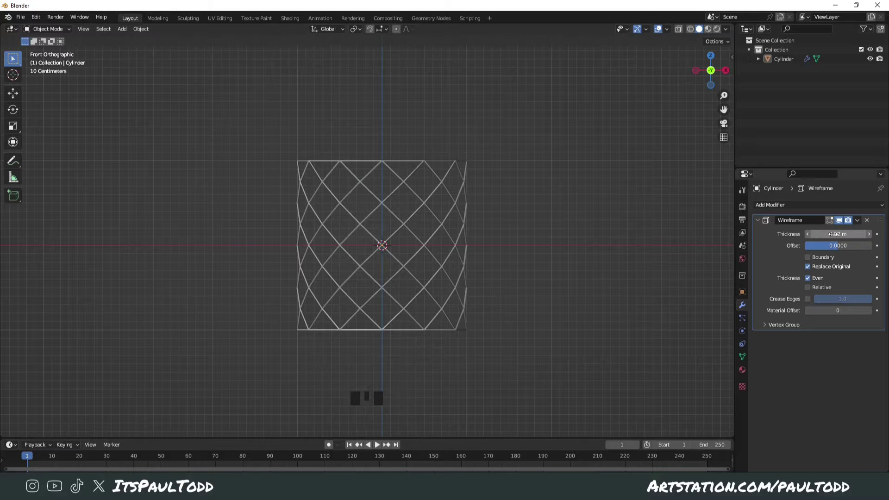
{"action": "left_click_drag", "start_coordinate": [837, 234], "coordinate": [861, 234]}
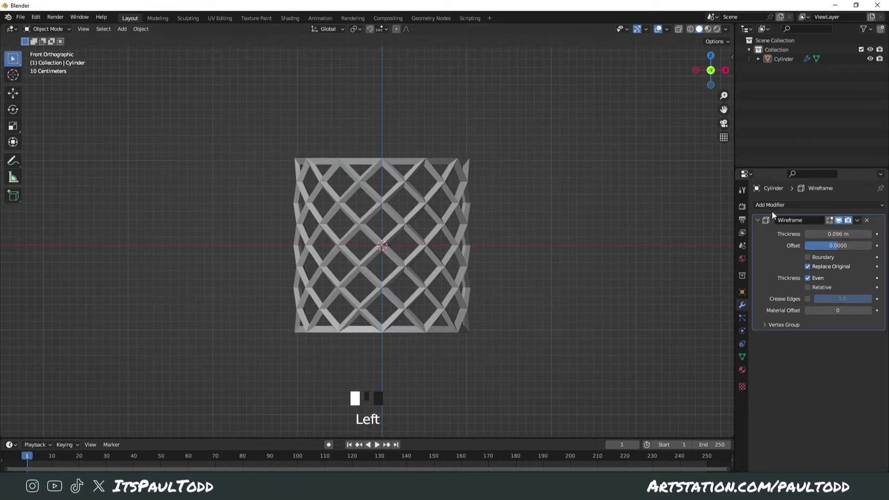
{"action": "left_click", "coordinate": [486, 237]}
{"action": "middle_click_drag", "start_coordinate": [488, 235], "coordinate": [466, 228]}
Duplicate the wireframe cylinder and place the copy about 2.29 m along X beside the original.
{"action": "left_click", "coordinate": [437, 237]}
{"action": "key", "text": "KP_1"}
{"action": "key", "text": "shift+d"}
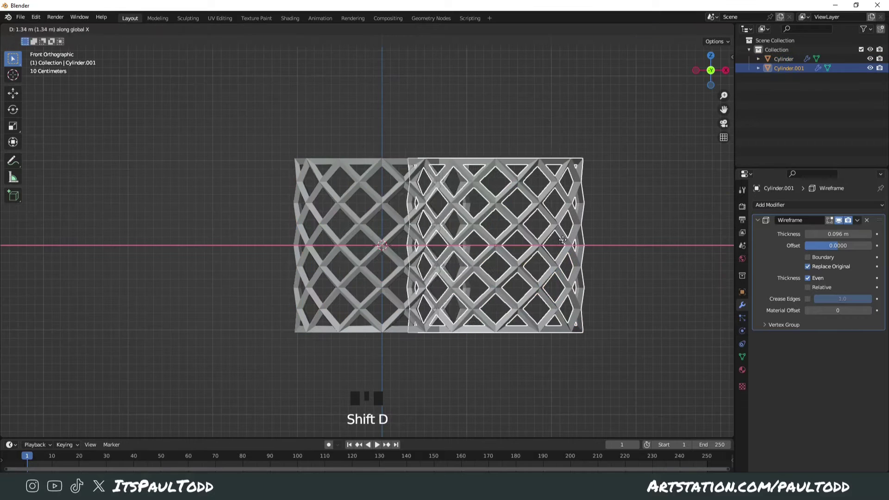
{"action": "left_click", "coordinate": [576, 237]}
{"action": "middle_click_drag", "start_coordinate": [576, 237], "coordinate": [360, 233], "text": "shift"}
Add a Subdivision Surface modifier to the duplicated cylinder and set its viewport level to 4.
{"action": "left_click", "coordinate": [835, 207]}
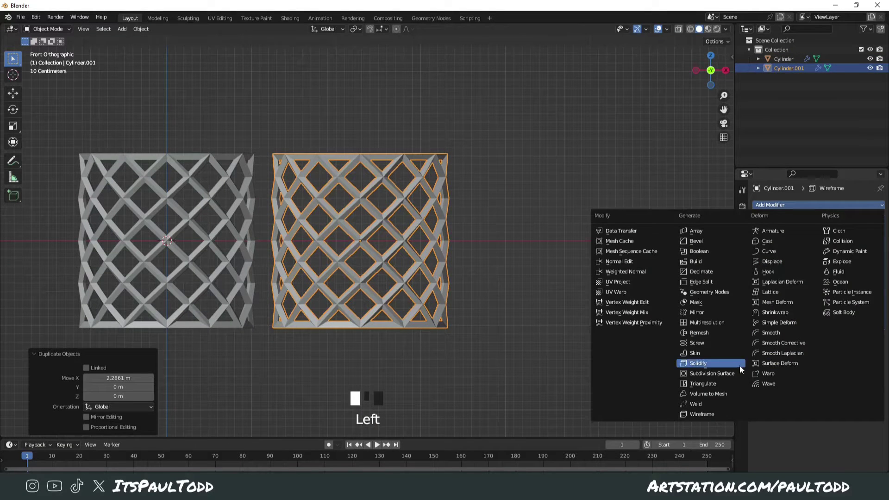
{"action": "left_click", "coordinate": [712, 373]}
{"action": "left_click", "coordinate": [869, 364]}
{"action": "left_click", "coordinate": [869, 365]}
{"action": "left_click", "coordinate": [869, 364]}
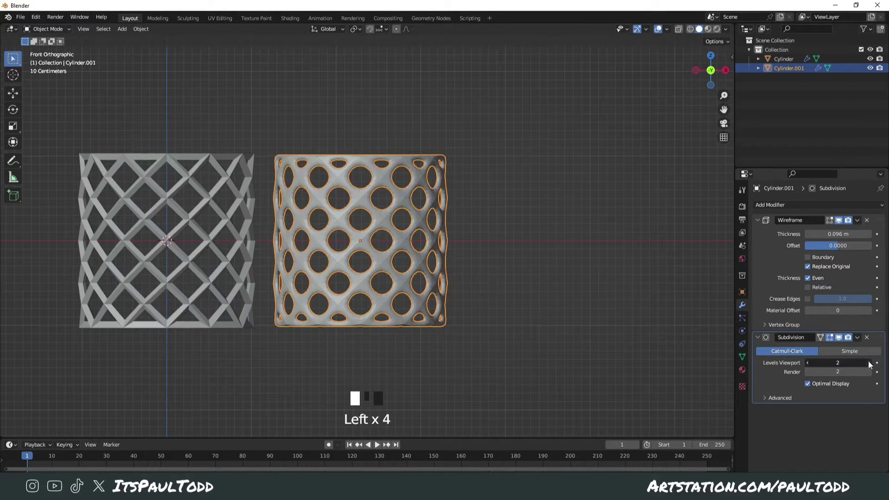
{"action": "double_click", "coordinate": [598, 332]}
Duplicate the smoothed cylinder and place the copy along X on its far side from the original.
{"action": "middle_click_drag", "start_coordinate": [599, 333], "coordinate": [437, 309], "text": "shift"}
{"action": "key", "text": "KP_1"}
{"action": "left_click", "coordinate": [437, 308]}
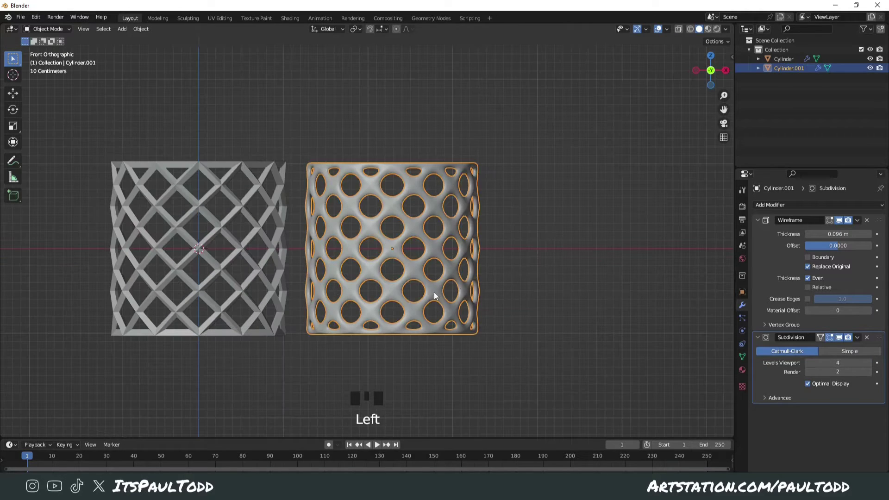
{"action": "key", "text": "shift+d"}
{"action": "left_click", "coordinate": [611, 301]}
{"action": "left_click", "coordinate": [566, 392]}
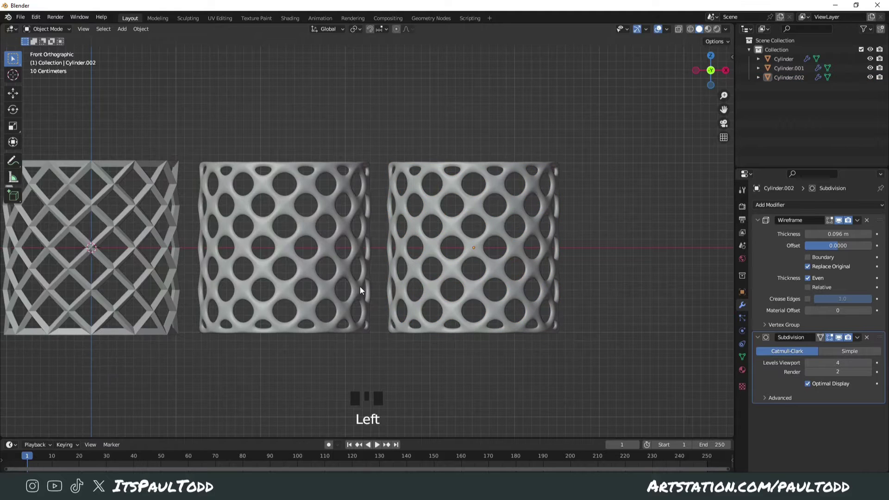
Add a Bevel modifier to the newest cylinder and move it between the Wireframe and Subdivision modifiers.
{"action": "left_click", "coordinate": [490, 296]}
{"action": "scroll", "coordinate": [685, 287], "scroll_direction": "up", "scroll_amount": 1}
{"action": "left_click", "coordinate": [811, 205]}
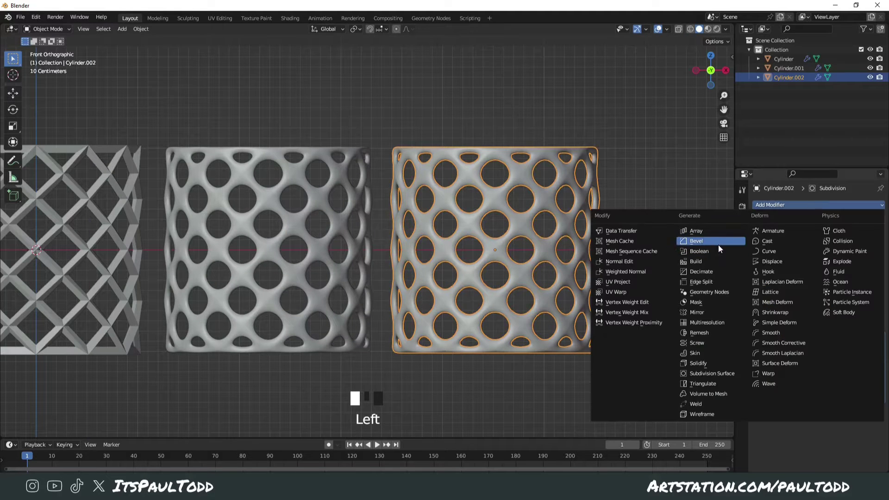
{"action": "left_click", "coordinate": [697, 240]}
{"action": "left_click_drag", "start_coordinate": [881, 411], "coordinate": [879, 338]}
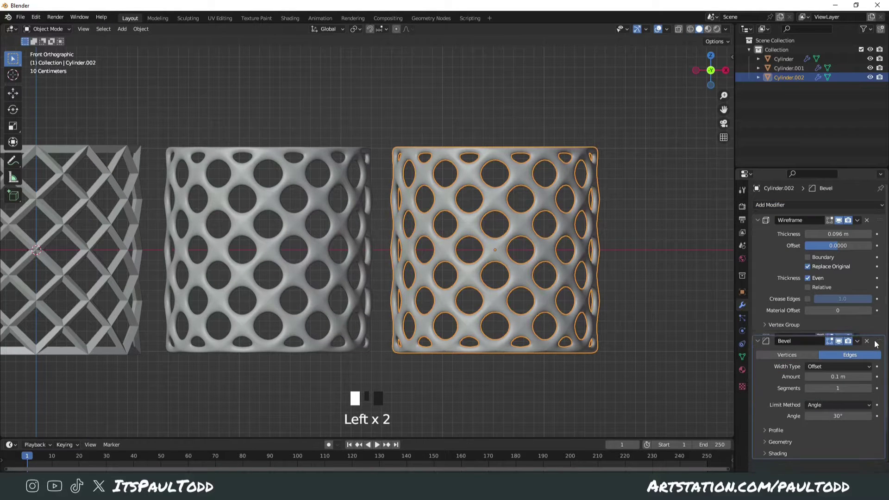
Try the newest cylinder's bevel with 2 segments and return it to 1.
{"action": "left_click", "coordinate": [869, 386]}
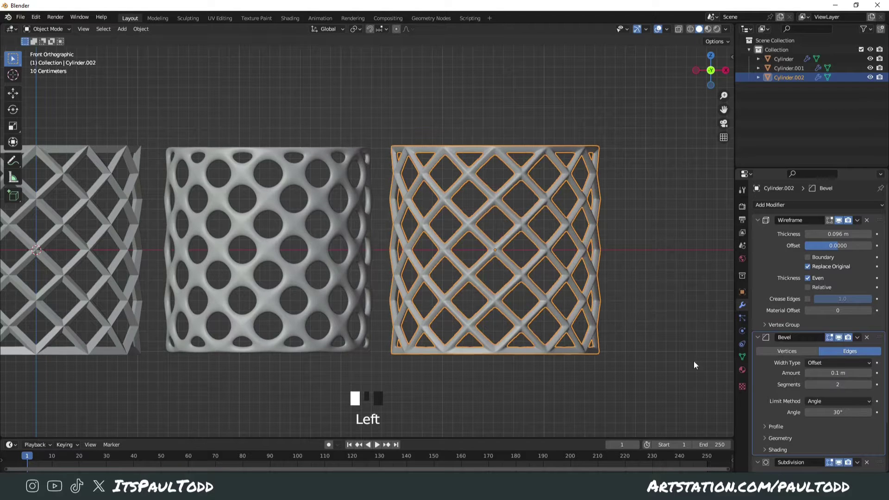
{"action": "left_click", "coordinate": [809, 385]}
{"action": "left_click", "coordinate": [637, 313]}
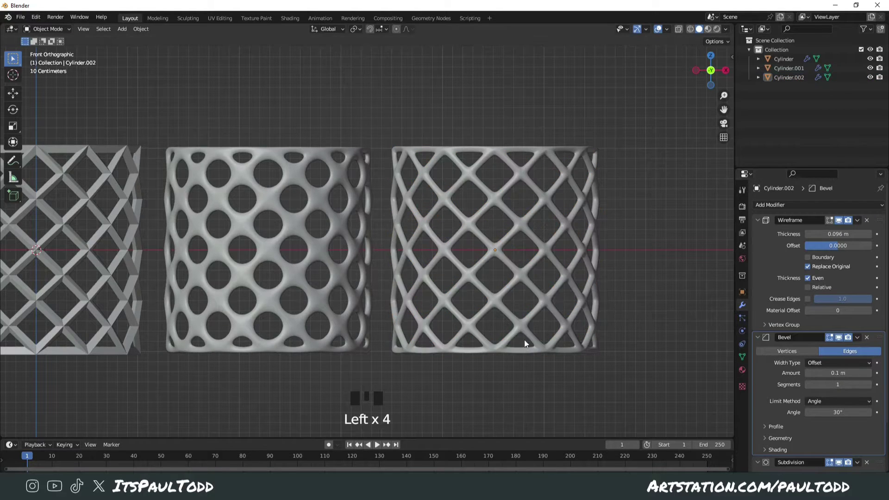
Add a Subdivision Surface modifier to the original wireframe cylinder.
{"action": "middle_click_drag", "start_coordinate": [524, 340], "coordinate": [565, 317], "text": "shift"}
{"action": "left_click", "coordinate": [102, 214]}
{"action": "middle_click_drag", "start_coordinate": [102, 214], "coordinate": [319, 239], "text": "shift"}
{"action": "left_click", "coordinate": [797, 205]}
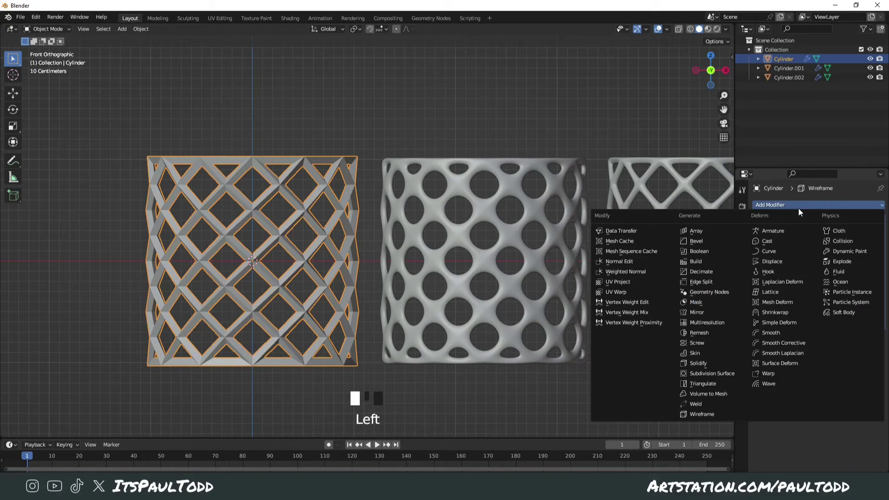
{"action": "left_click", "coordinate": [728, 374]}
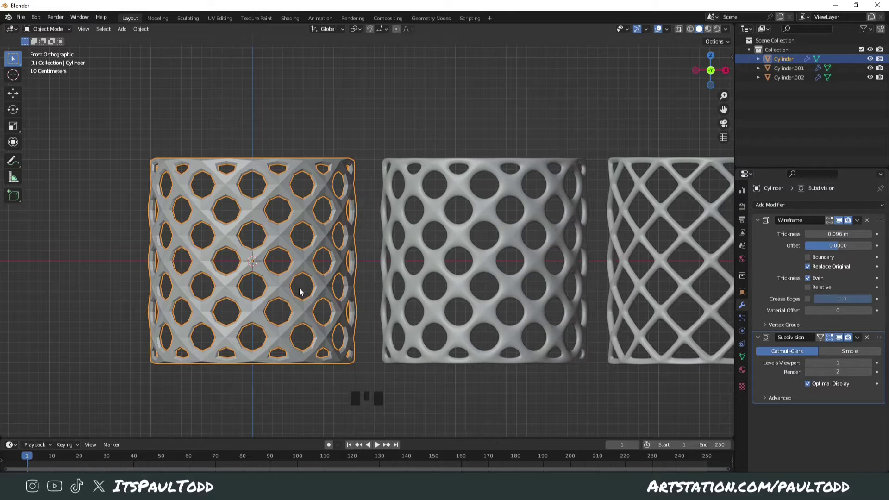
Delete the original cylinder, keeping the two duplicated lattice cylinders.
{"action": "key", "text": "x"}
{"action": "middle_click_drag", "start_coordinate": [440, 279], "coordinate": [336, 278], "text": "shift"}
{"action": "middle_click_drag", "start_coordinate": [616, 254], "coordinate": [509, 244], "text": "shift"}
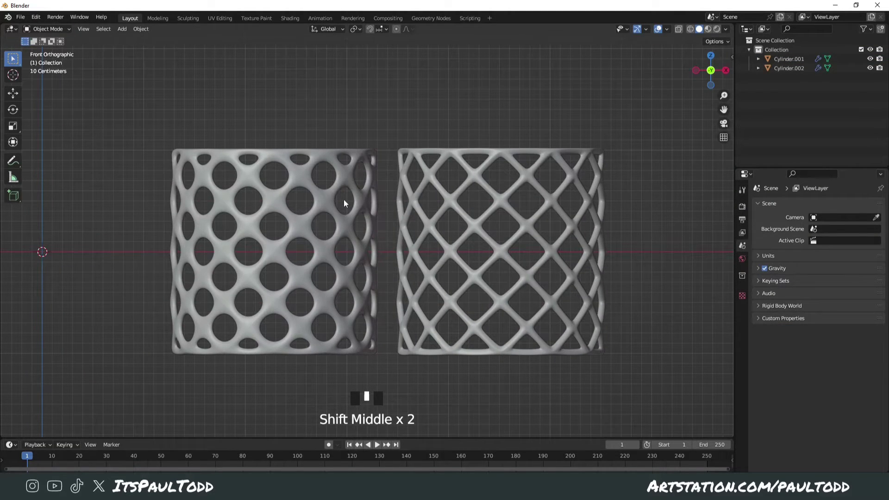
In Edit Mode, add centred single loop cuts in both diagonal directions across the diamond mesh of the cylinder with round holes.
{"action": "left_click", "coordinate": [307, 252]}
{"action": "key", "text": "Tab"}
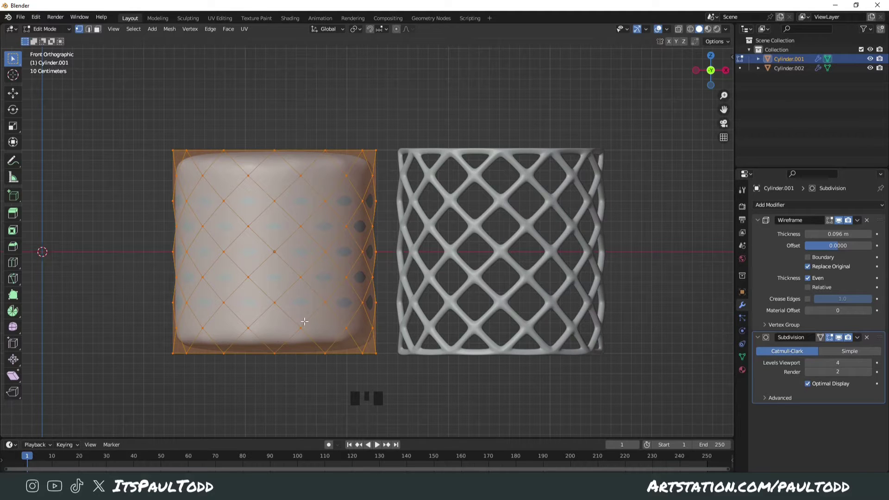
{"action": "key", "text": "ctrl+r"}
{"action": "left_click", "coordinate": [310, 304]}
{"action": "right_click", "coordinate": [312, 297]}
{"action": "key", "text": "ctrl+r"}
{"action": "left_click", "coordinate": [328, 282]}
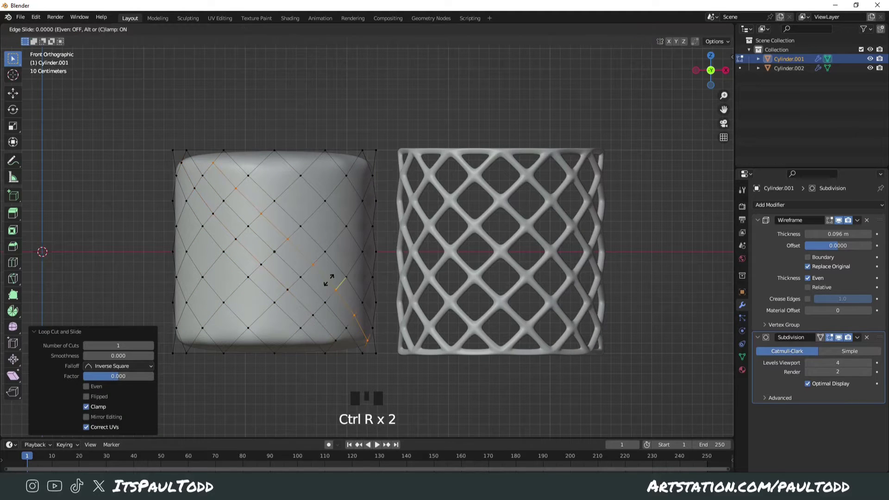
{"action": "right_click", "coordinate": [328, 281]}
{"action": "key", "text": "ctrl+r"}
{"action": "key", "text": "ctrl+r"}
{"action": "left_click", "coordinate": [286, 258]}
{"action": "right_click", "coordinate": [285, 258]}
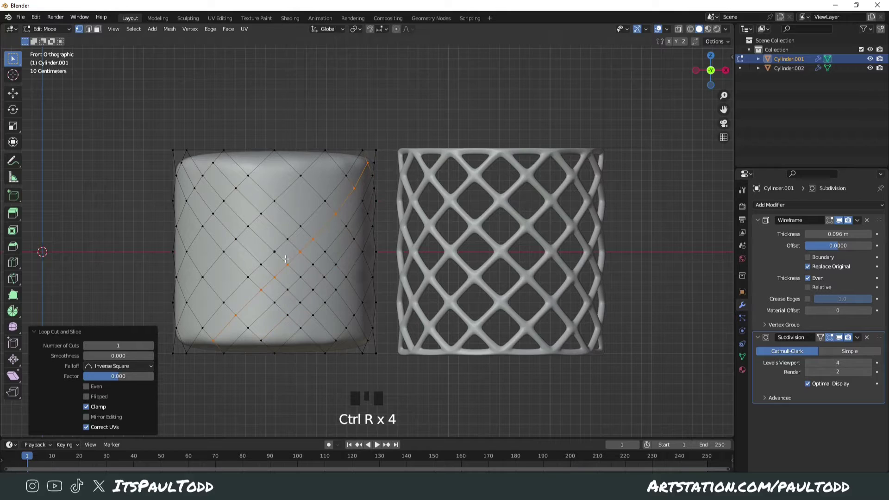
Return to Object Mode, deselect the cylinder with uneven holes and inspect its pattern from another angle.
{"action": "key", "text": "Tab"}
{"action": "left_click", "coordinate": [377, 347]}
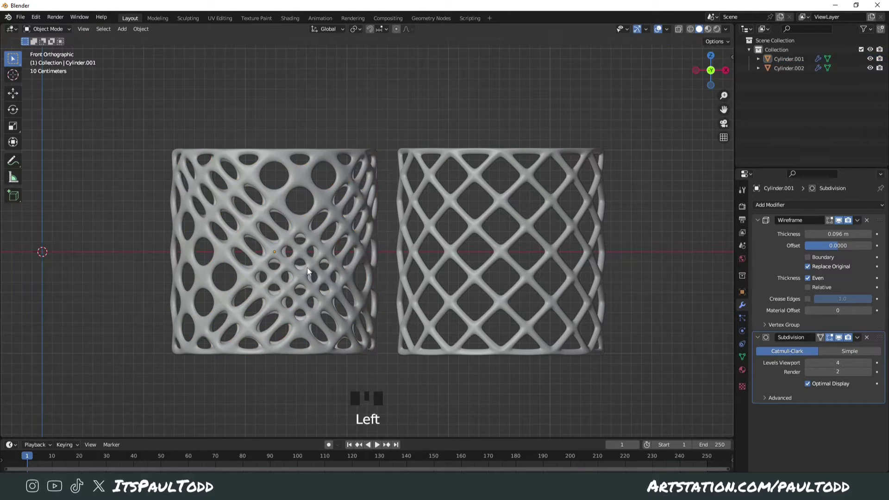
{"action": "middle_click_drag", "start_coordinate": [307, 268], "coordinate": [449, 308]}
{"action": "scroll", "coordinate": [378, 291], "scroll_direction": "down", "scroll_amount": 2}
{"action": "scroll", "coordinate": [441, 304], "scroll_direction": "up", "scroll_amount": 1}
{"action": "key", "text": "KP_1"}
{"action": "left_click", "coordinate": [334, 332], "text": "shift"}
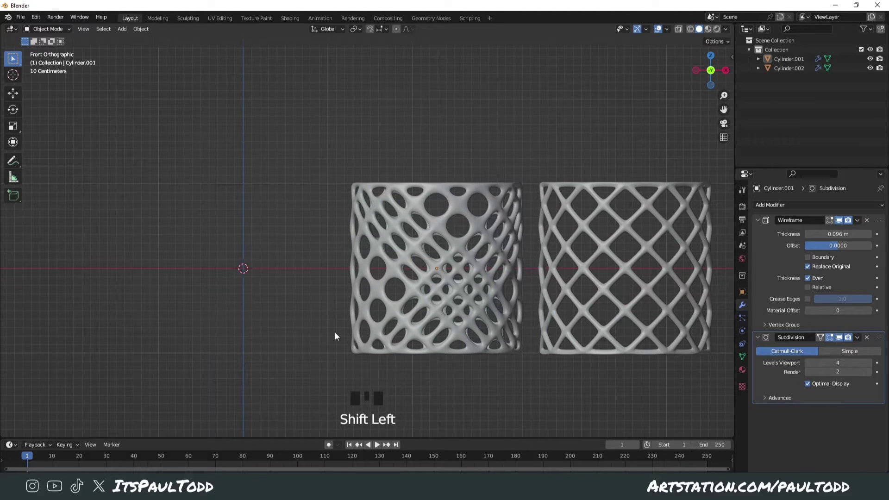
Add a mesh plane at the world origin and rotate it 90° in the side view so it stands upright.
{"action": "middle_click_drag", "start_coordinate": [305, 298], "coordinate": [368, 297], "text": "shift"}
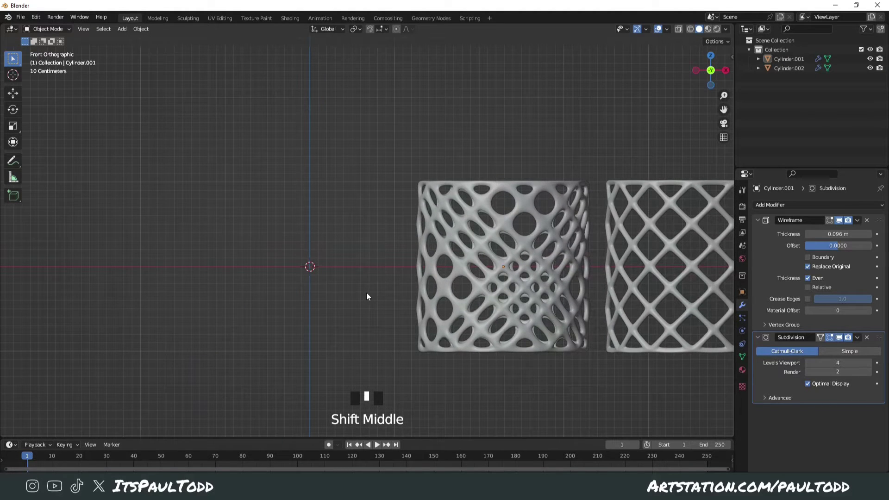
{"action": "key", "text": "shift+a"}
{"action": "mouse_move", "coordinate": [366, 293]}
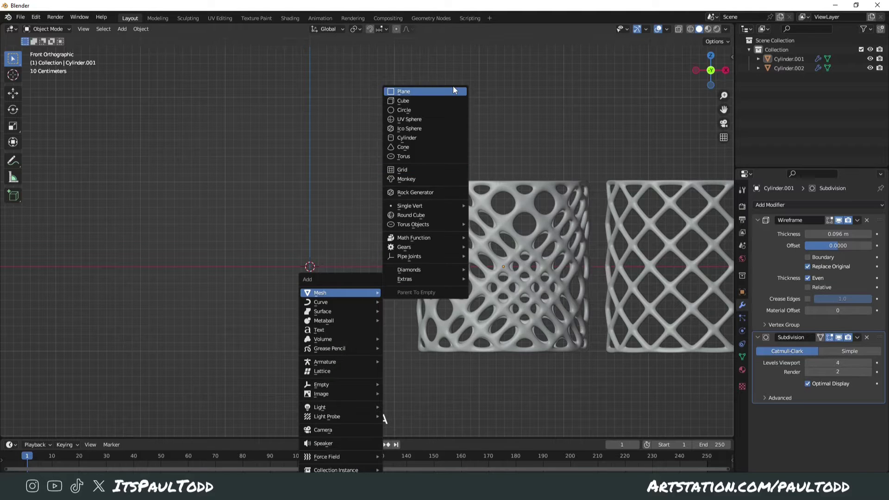
{"action": "left_click", "coordinate": [403, 91]}
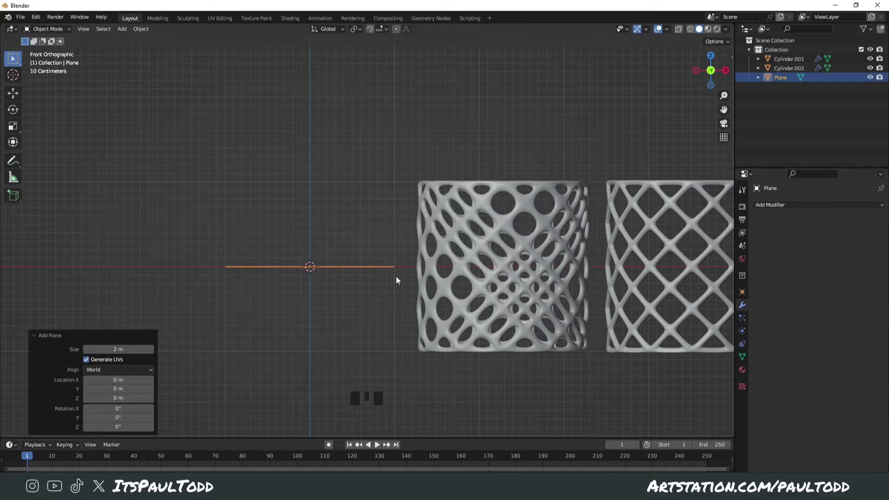
{"action": "key", "text": "KP_3"}
{"action": "key", "text": "r"}
{"action": "key", "text": "9"}
{"action": "key", "text": "0"}
{"action": "key", "text": "Return"}
{"action": "key", "text": "KP_1"}
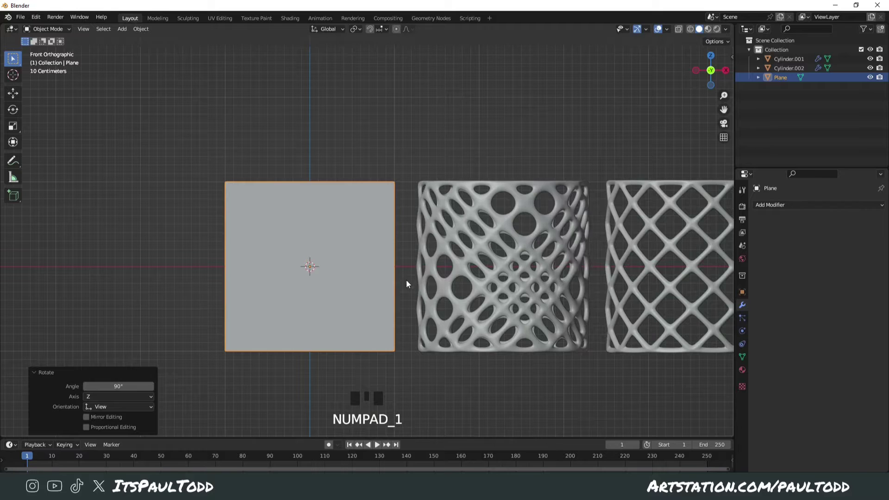
In Edit Mode, divide the plane with five centred, evenly spaced vertical loop cuts.
{"action": "middle_click_drag", "start_coordinate": [438, 277], "coordinate": [499, 282], "text": "shift"}
{"action": "scroll", "coordinate": [401, 240], "scroll_direction": "up", "scroll_amount": 1}
{"action": "key", "text": "Tab"}
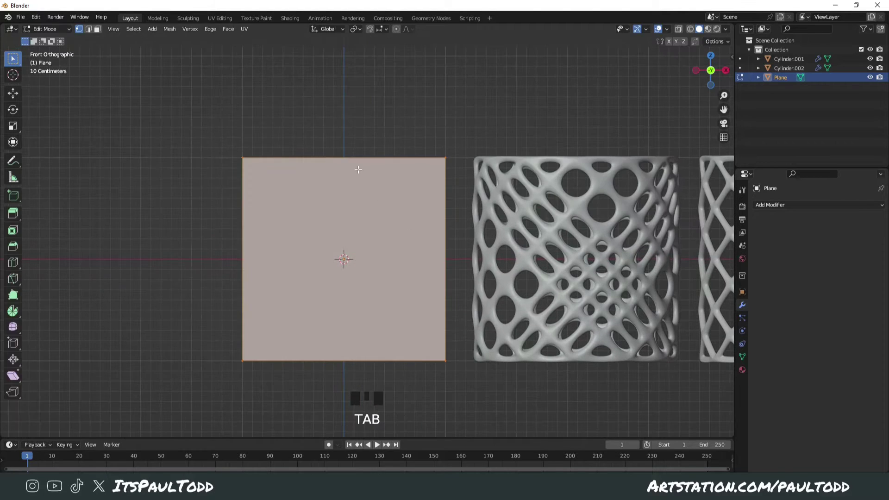
{"action": "key", "text": "ctrl+r"}
{"action": "scroll", "coordinate": [358, 167], "scroll_direction": "up", "scroll_amount": 4}
{"action": "scroll", "coordinate": [358, 168], "scroll_direction": "up", "scroll_amount": 1}
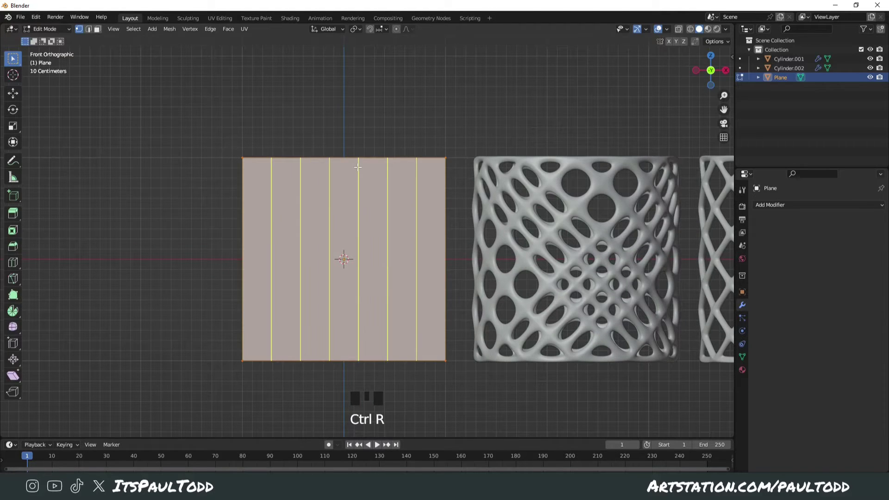
{"action": "scroll", "coordinate": [358, 167], "scroll_direction": "down", "scroll_amount": 1}
{"action": "left_click", "coordinate": [357, 167]}
{"action": "right_click", "coordinate": [359, 171]}
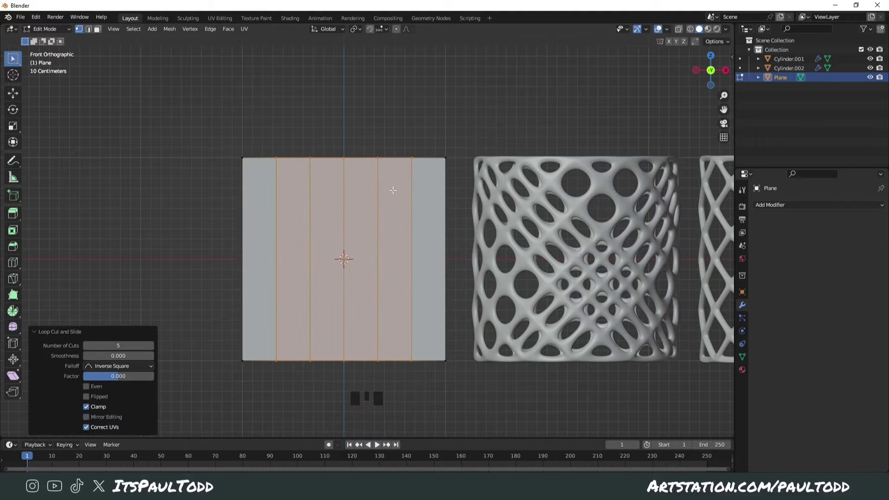
Divide the plane with five centred, evenly spaced horizontal loop cuts.
{"action": "key", "text": "ctrl+r"}
{"action": "scroll", "coordinate": [415, 213], "scroll_direction": "up", "scroll_amount": 2}
{"action": "left_click", "coordinate": [414, 213]}
{"action": "right_click", "coordinate": [415, 214]}
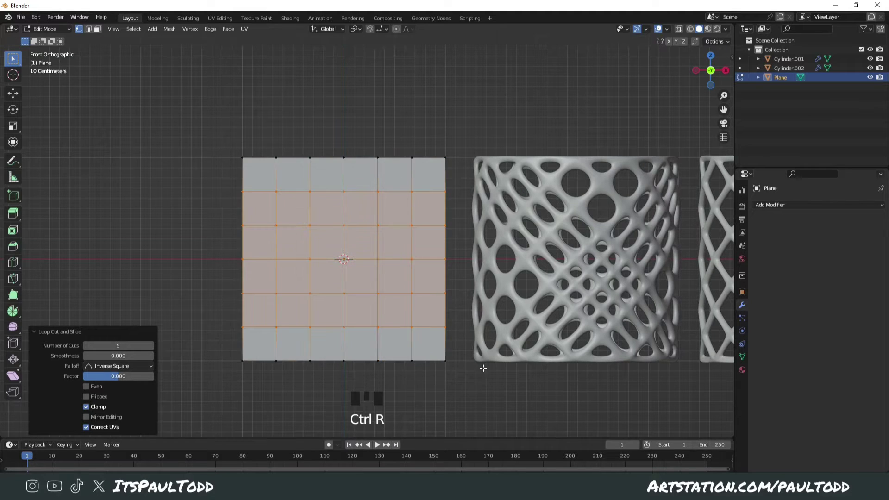
Un-subdivide the plane's entire grid with 1 iteration to form a diamond pattern.
{"action": "key", "text": "a"}
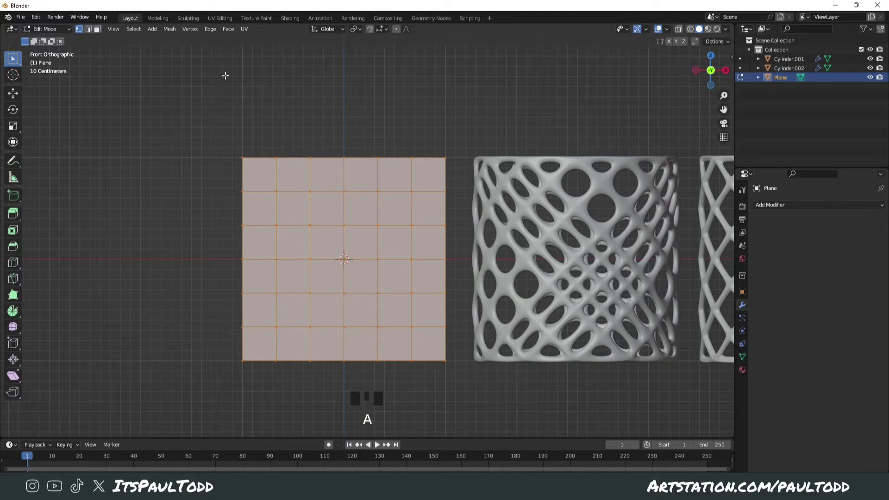
{"action": "left_click", "coordinate": [211, 29]}
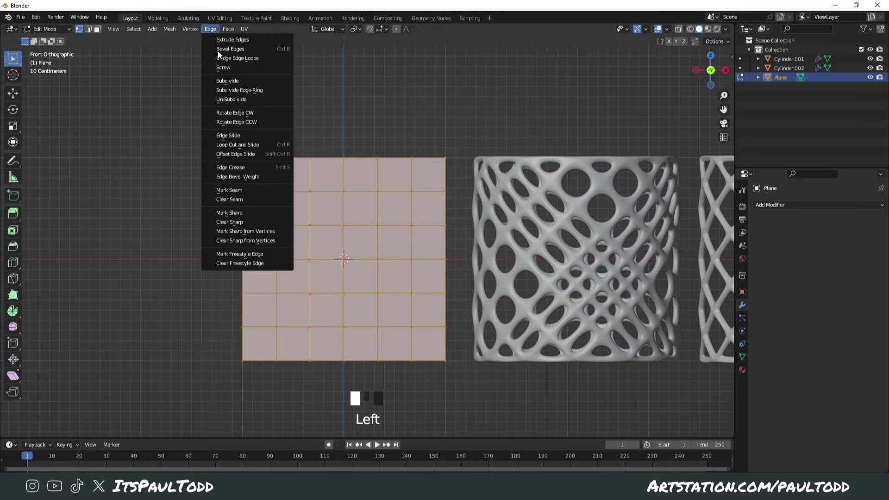
{"action": "left_click", "coordinate": [244, 100]}
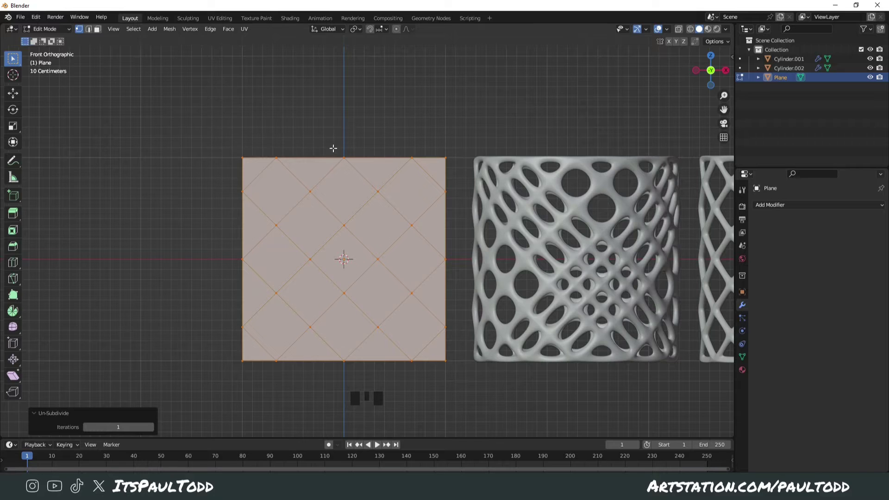
Extrude the diamond faces individually with no offset and scale them to about 0.77 around their individual origins.
{"action": "left_click", "coordinate": [357, 29]}
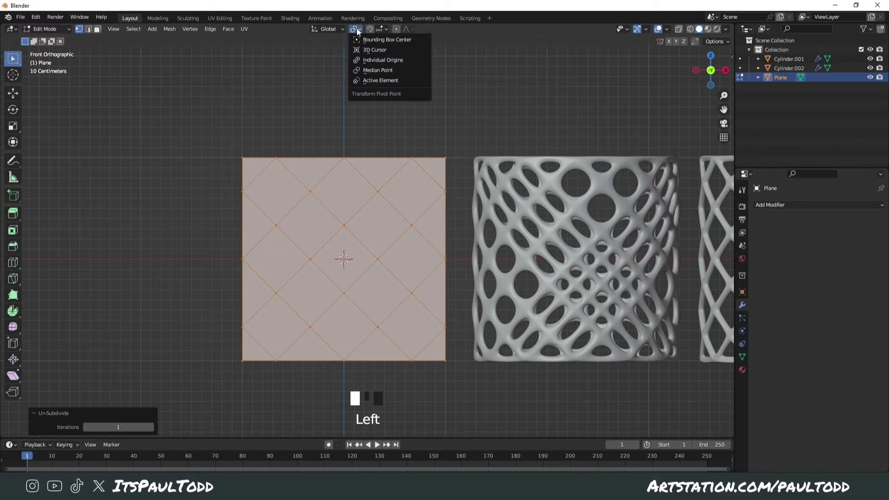
{"action": "left_click", "coordinate": [377, 62]}
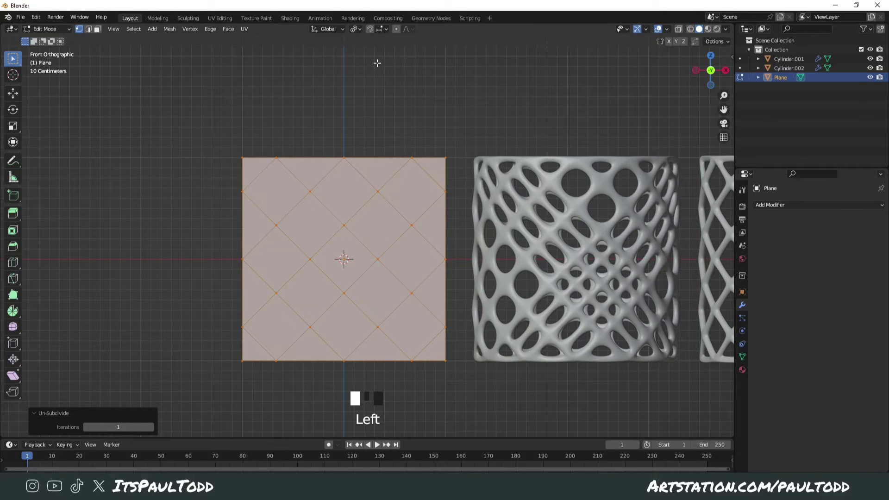
{"action": "left_click", "coordinate": [359, 29]}
{"action": "key", "text": "alt+e"}
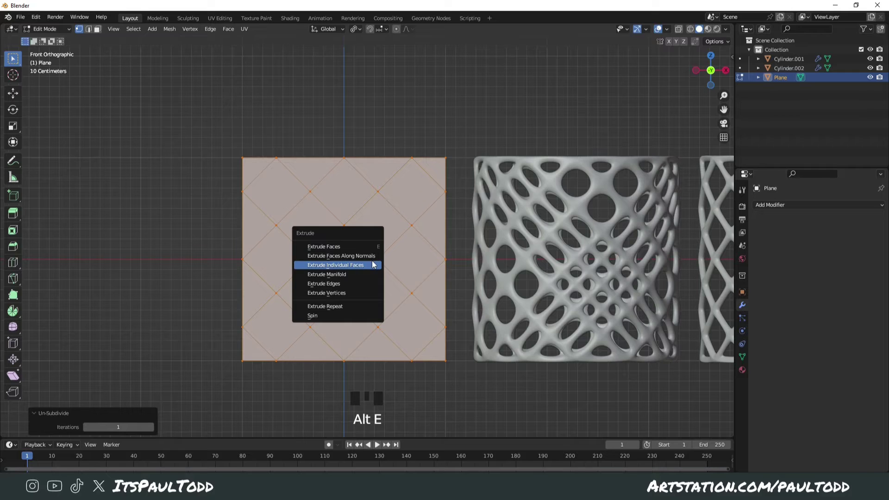
{"action": "left_click", "coordinate": [372, 266]}
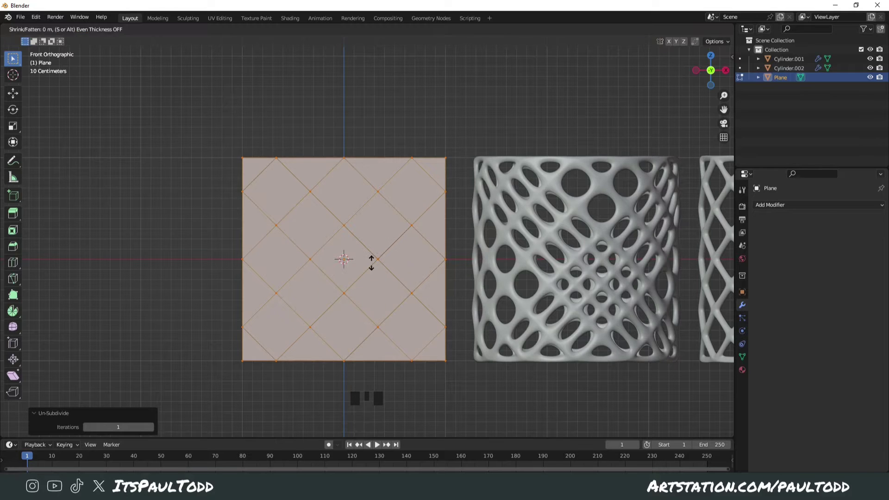
{"action": "right_click", "coordinate": [371, 262]}
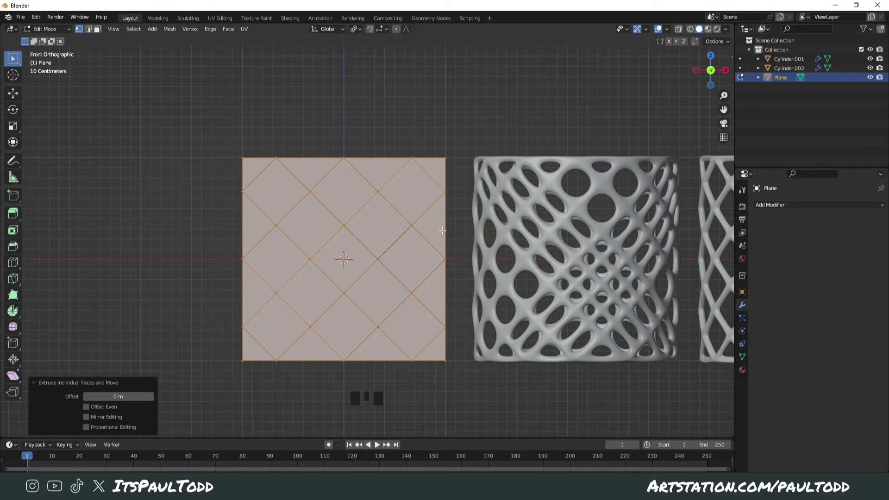
{"action": "key", "text": "s"}
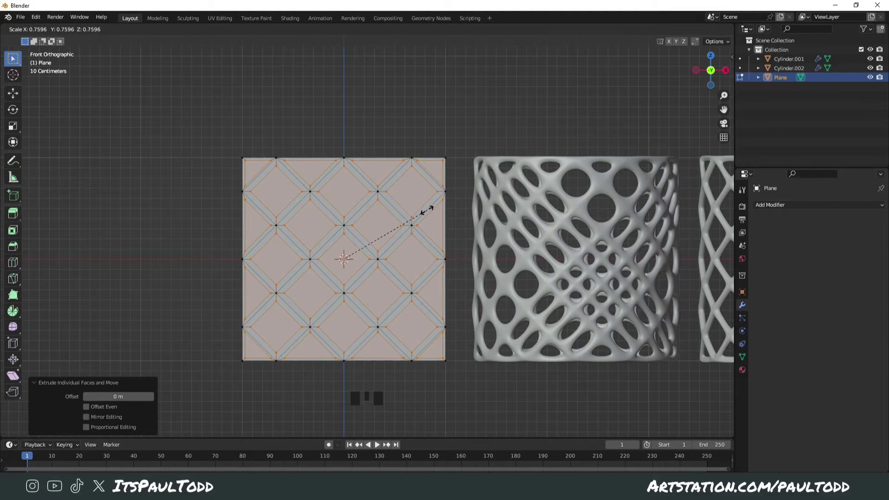
{"action": "left_click", "coordinate": [428, 211]}
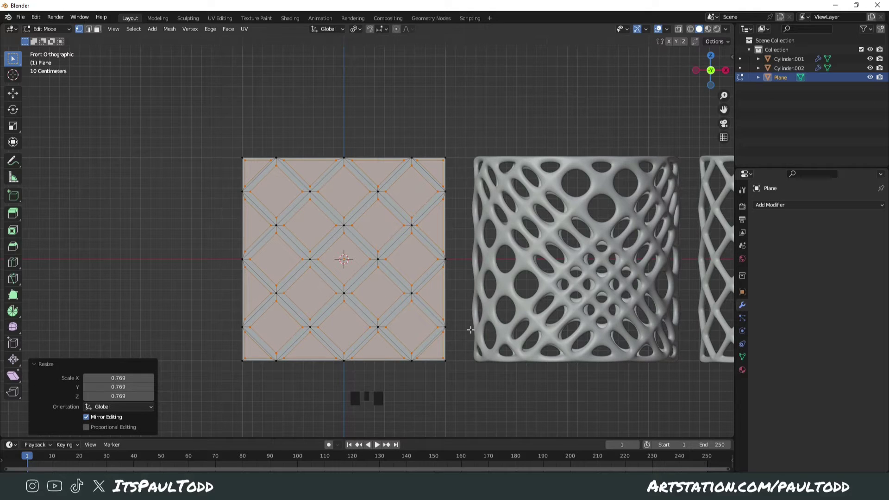
Delete the selected inset faces to leave an open flat lattice, and return to Object Mode.
{"action": "key", "text": "x"}
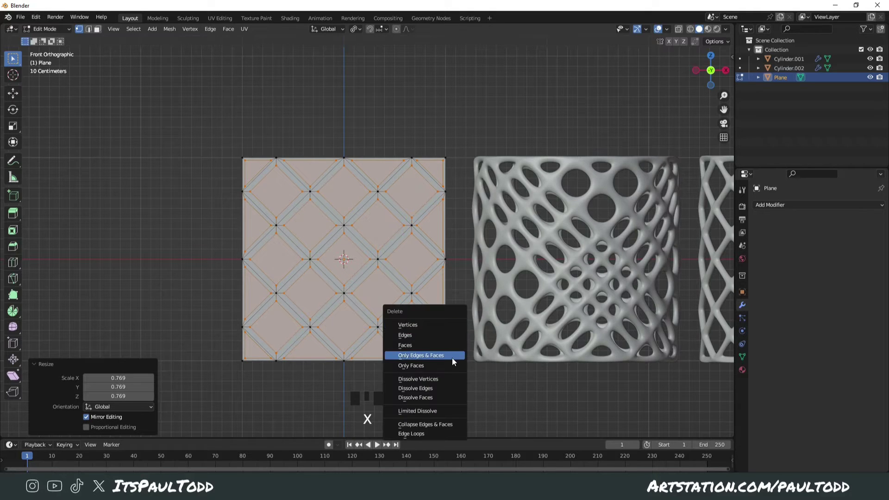
{"action": "left_click", "coordinate": [431, 342]}
{"action": "key", "text": "Tab"}
{"action": "left_click", "coordinate": [468, 387]}
{"action": "scroll", "coordinate": [434, 337], "scroll_direction": "down", "scroll_amount": 2}
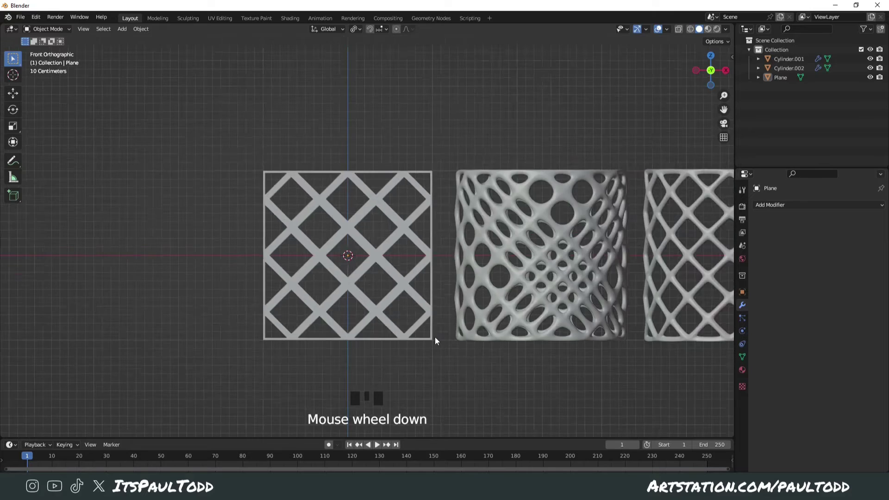
{"action": "mouse_move", "coordinate": [435, 337]}
{"action": "middle_mouse_down"}
{"action": "mouse_move", "coordinate": [508, 339]}
{"action": "mouse_move", "coordinate": [436, 337]}
{"action": "middle_mouse_up"}
Duplicate the faces of the two X-shaped crossings in the lattice's middle row and move the copy about 2.55 m along negative X.
{"action": "left_click", "coordinate": [385, 320]}
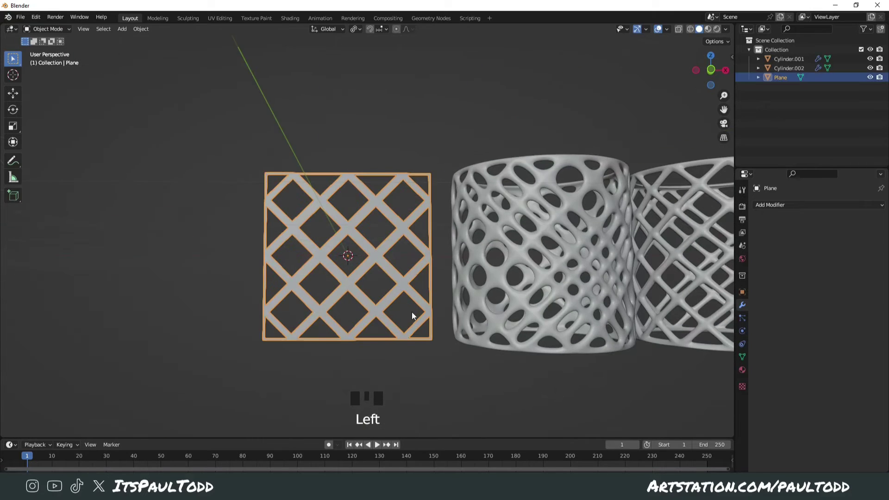
{"action": "key", "text": "KP_1"}
{"action": "key", "text": "Tab"}
{"action": "scroll", "coordinate": [412, 312], "scroll_direction": "up", "scroll_amount": 2}
{"action": "key", "text": "Tab"}
{"action": "middle_click_drag", "start_coordinate": [393, 298], "coordinate": [408, 287], "text": "shift"}
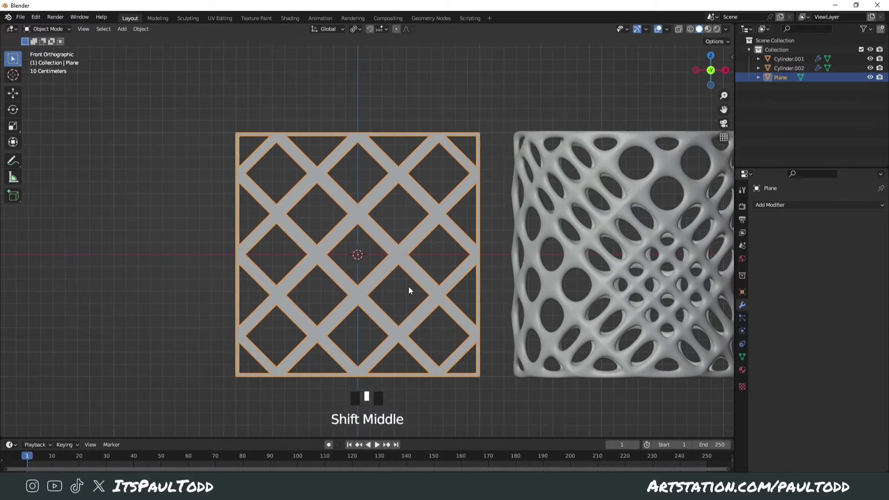
{"action": "scroll", "coordinate": [408, 286], "scroll_direction": "up", "scroll_amount": 2}
{"action": "key", "text": "Tab"}
{"action": "left_click", "coordinate": [98, 30]}
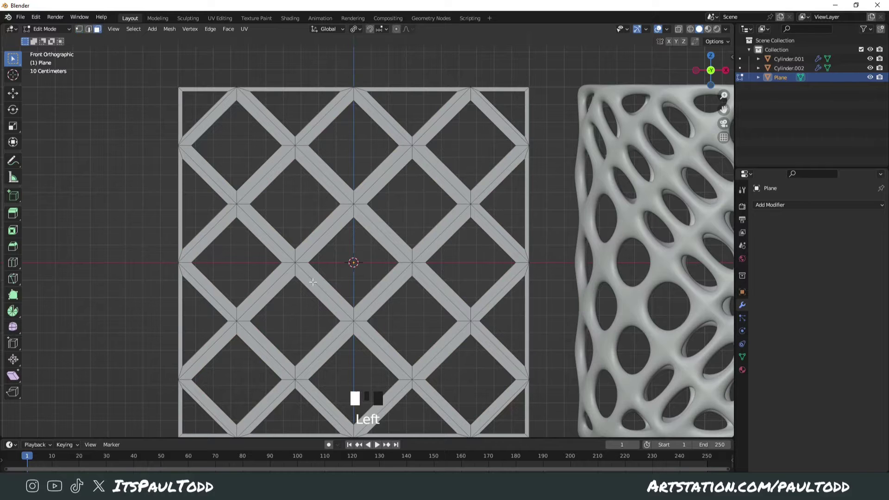
{"action": "left_click", "coordinate": [327, 235]}
{"action": "left_click_drag", "start_coordinate": [277, 233], "coordinate": [328, 291]}
{"action": "left_click_drag", "start_coordinate": [378, 237], "coordinate": [413, 282], "text": "shift"}
{"action": "scroll", "coordinate": [413, 282], "scroll_direction": "down", "scroll_amount": 4}
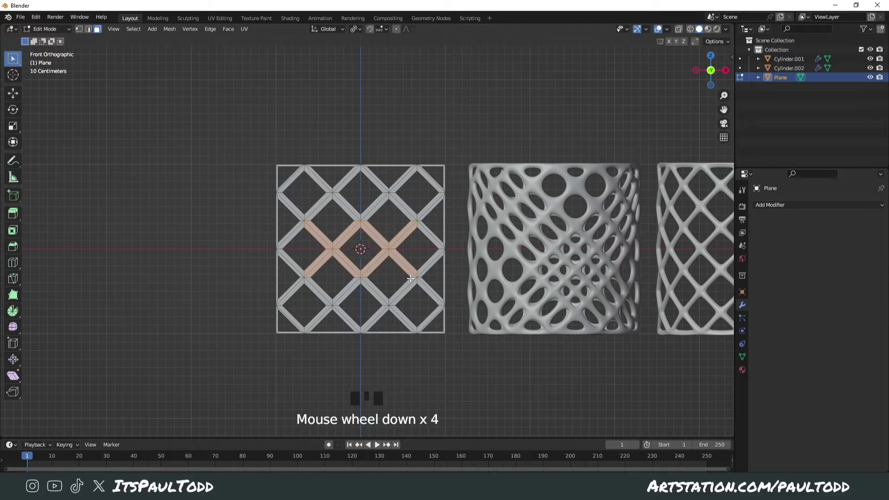
{"action": "key", "text": "shift+d"}
{"action": "left_click", "coordinate": [189, 272]}
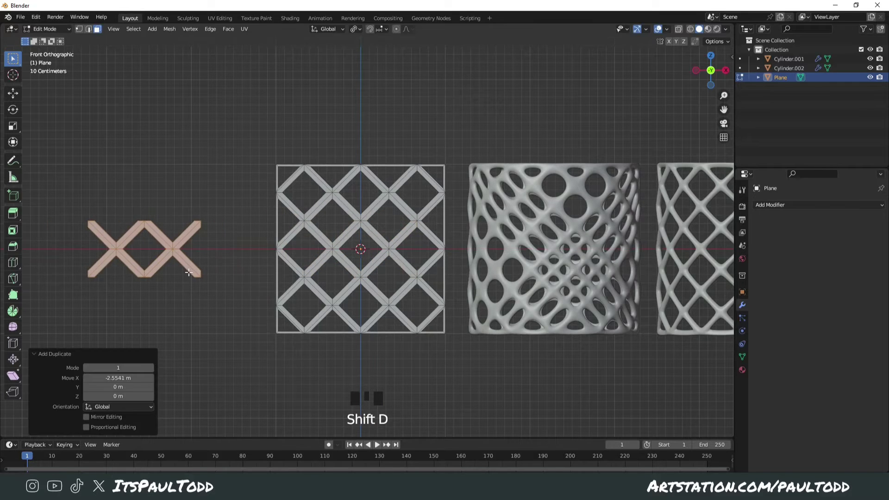
Separate the duplicated crossings into their own object and return to Object Mode.
{"action": "middle_click_drag", "start_coordinate": [188, 273], "coordinate": [312, 277], "text": "shift"}
{"action": "key", "text": "p"}
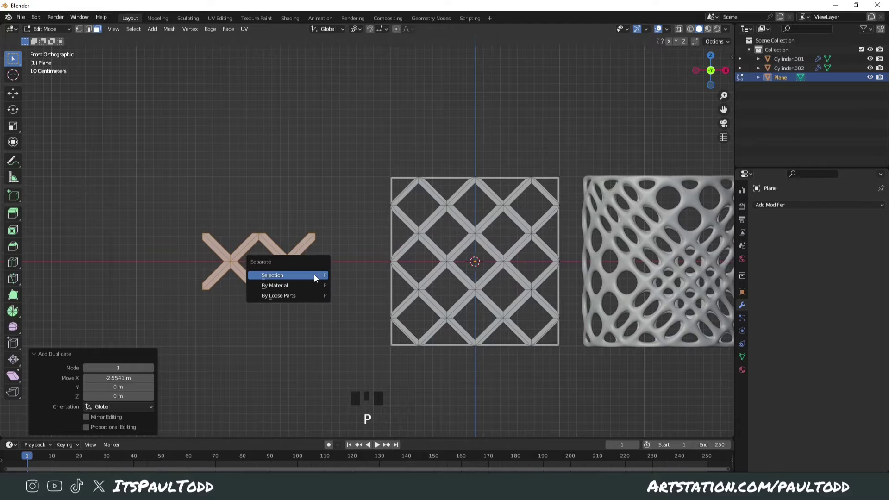
{"action": "left_click", "coordinate": [314, 276]}
{"action": "key", "text": "Tab"}
{"action": "left_click", "coordinate": [298, 262]}
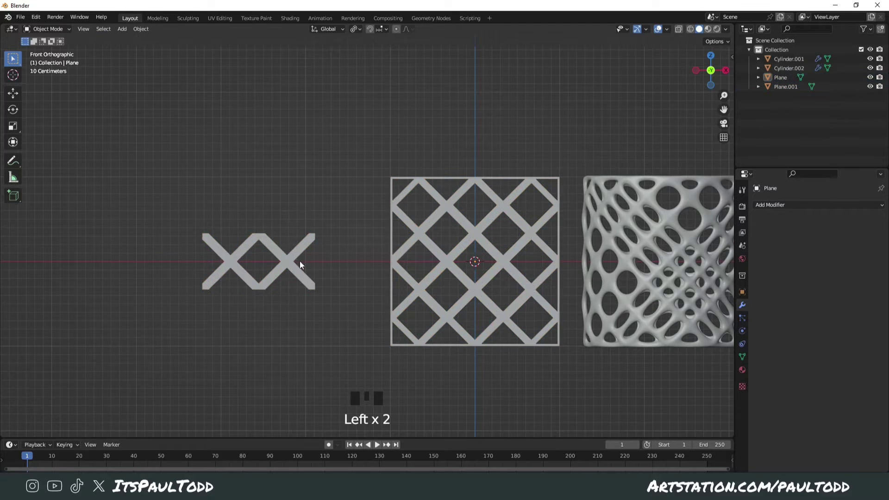
Move the separated crossings farther away from the flat lattice along negative X.
{"action": "key", "text": "g"}
{"action": "middle_click_drag", "start_coordinate": [286, 239], "coordinate": [332, 240], "text": "shift"}
{"action": "key", "text": "g"}
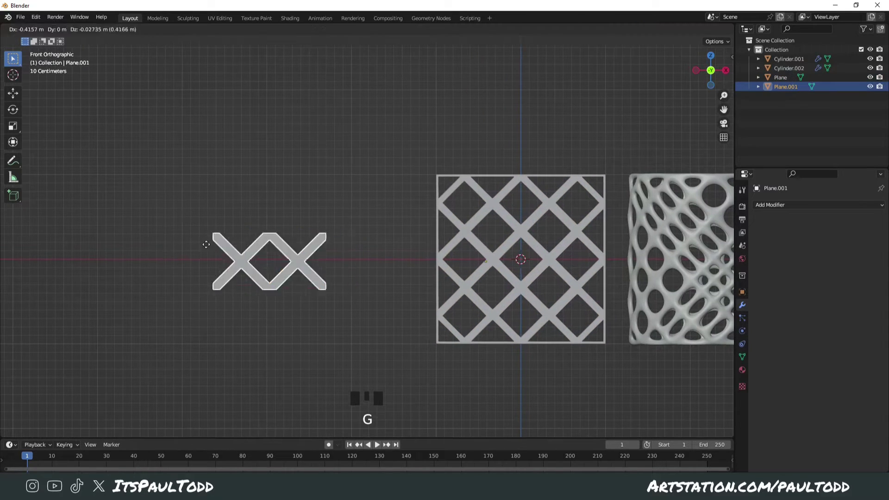
{"action": "left_click", "coordinate": [74, 252]}
{"action": "middle_click_drag", "start_coordinate": [74, 252], "coordinate": [122, 257], "text": "shift"}
{"action": "left_click", "coordinate": [273, 269]}
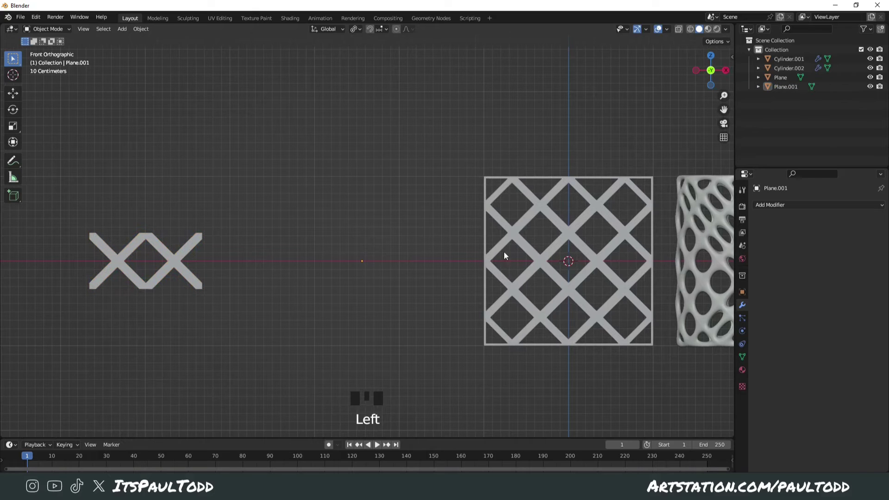
Add an Array modifier to the separated crossings to repeat them along X.
{"action": "left_click", "coordinate": [169, 261]}
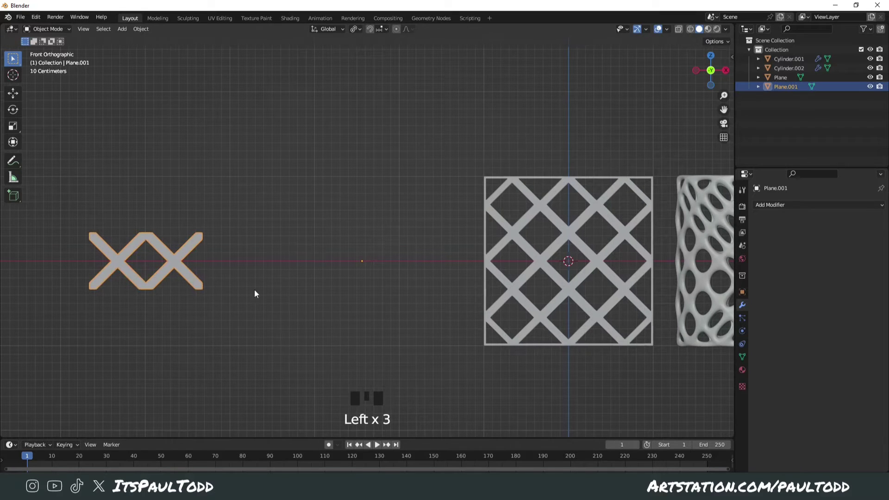
{"action": "middle_click_drag", "start_coordinate": [254, 291], "coordinate": [318, 294], "text": "shift"}
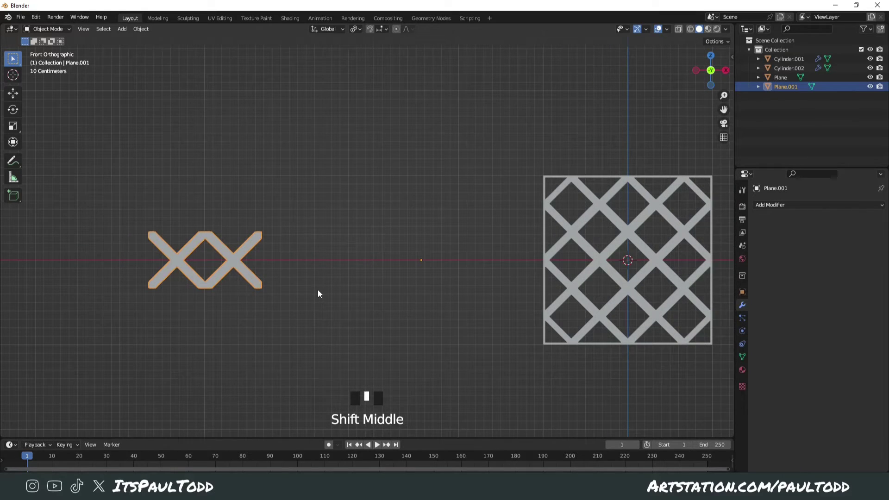
{"action": "left_click", "coordinate": [828, 208]}
{"action": "left_click", "coordinate": [708, 229]}
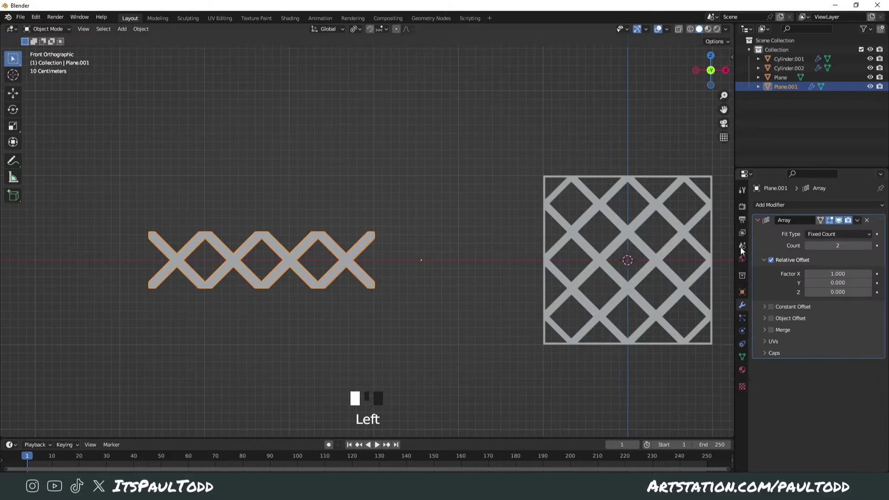
{"action": "left_click", "coordinate": [347, 278]}
{"action": "left_click", "coordinate": [362, 278]}
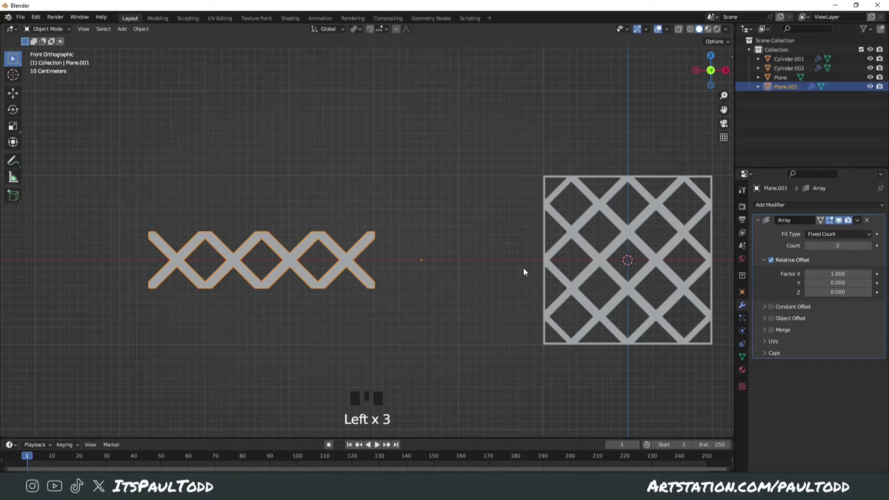
Set the Array count of the separated crossings to 4 and move the row farther along negative X.
{"action": "left_click", "coordinate": [868, 246]}
{"action": "left_click", "coordinate": [869, 246]}
{"action": "middle_click_drag", "start_coordinate": [352, 319], "coordinate": [520, 312], "text": "shift"}
{"action": "key", "text": "g"}
{"action": "left_click", "coordinate": [435, 315]}
{"action": "left_click", "coordinate": [433, 317]}
{"action": "left_click", "coordinate": [432, 276]}
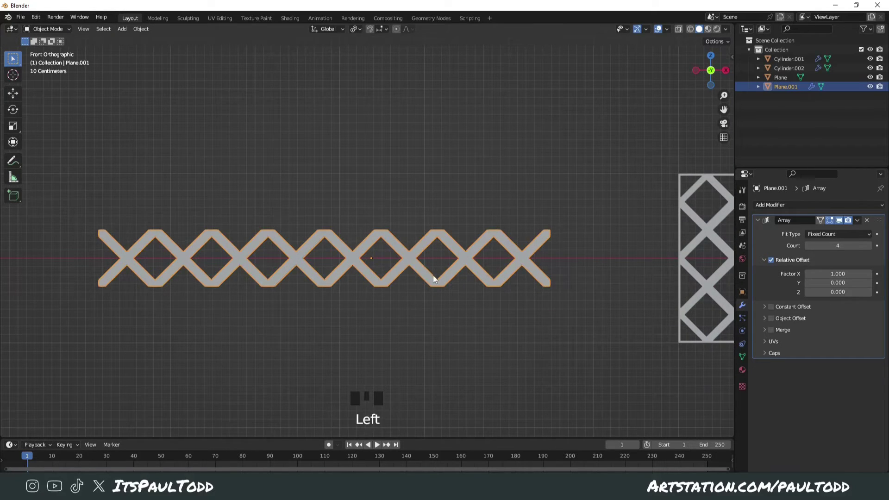
Apply the transforms of the arrayed crossings and deselect the object.
{"action": "key", "text": "ctrl+a"}
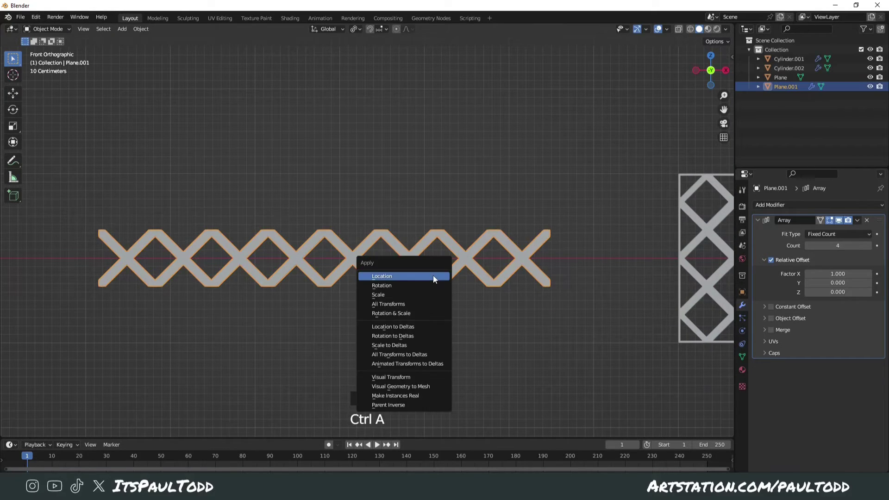
{"action": "left_click", "coordinate": [408, 313]}
{"action": "left_click", "coordinate": [493, 322]}
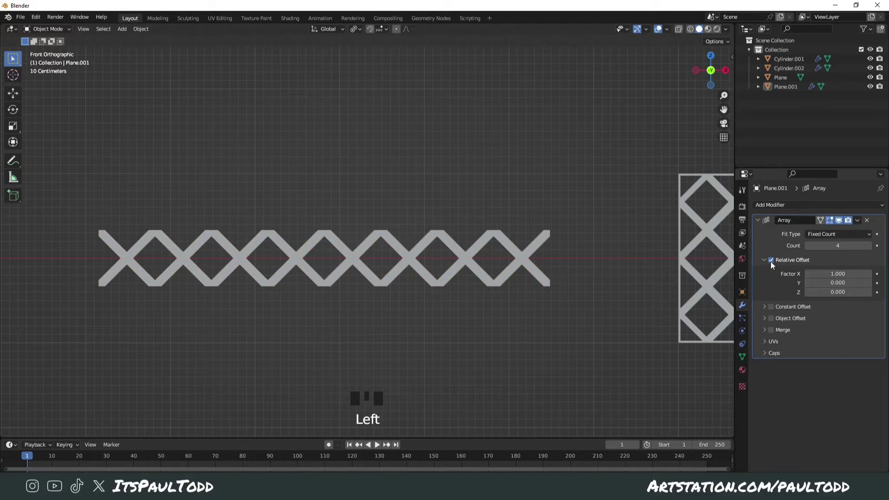
Add a second Array modifier to the row with relative offset X 0, Z 1 and a count of 5.
{"action": "left_click", "coordinate": [831, 206]}
{"action": "left_click", "coordinate": [685, 230]}
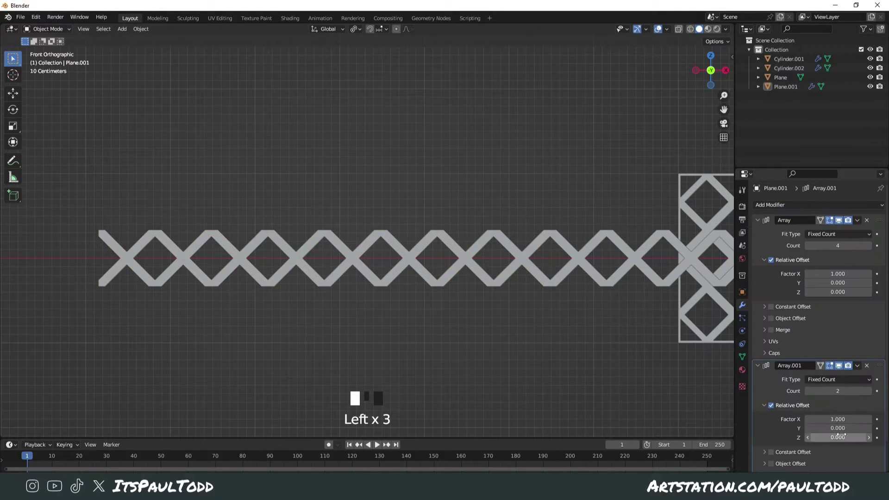
{"action": "left_click_drag", "start_coordinate": [837, 419], "coordinate": [838, 438]}
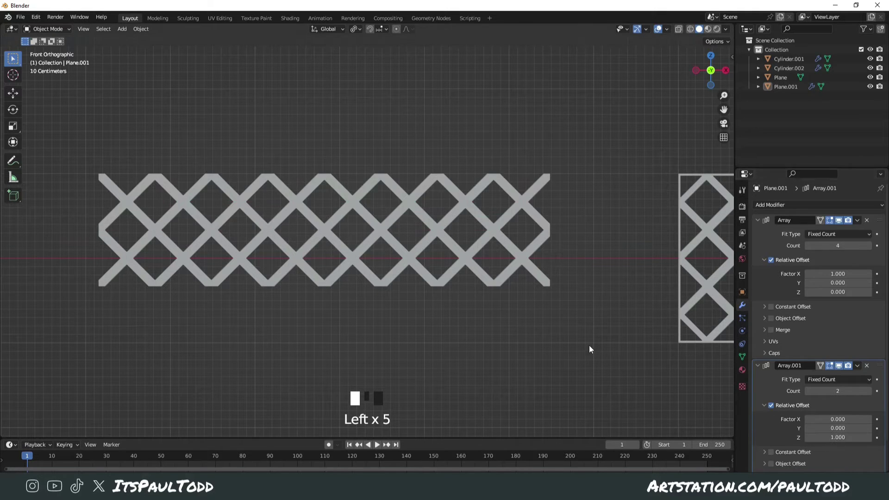
{"action": "left_click", "coordinate": [870, 391]}
{"action": "left_click", "coordinate": [870, 391]}
{"action": "left_click", "coordinate": [870, 392]}
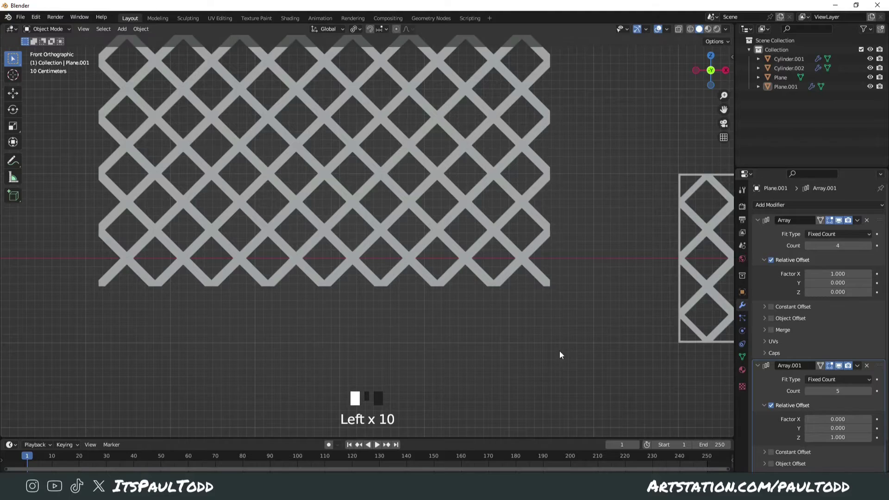
Select the arrayed lattice panel and add a Solidify modifier to it.
{"action": "middle_click_drag", "start_coordinate": [559, 352], "coordinate": [555, 402], "text": "shift"}
{"action": "scroll", "coordinate": [523, 335], "scroll_direction": "down", "scroll_amount": 2}
{"action": "middle_click_drag", "start_coordinate": [524, 336], "coordinate": [395, 317]}
{"action": "left_click", "coordinate": [395, 317]}
{"action": "scroll", "coordinate": [787, 222], "scroll_direction": "up", "scroll_amount": 5}
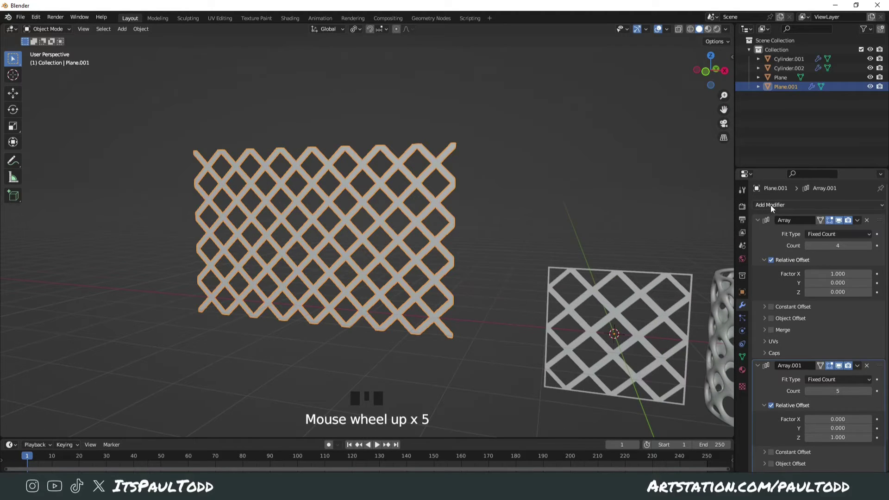
{"action": "left_click", "coordinate": [771, 205]}
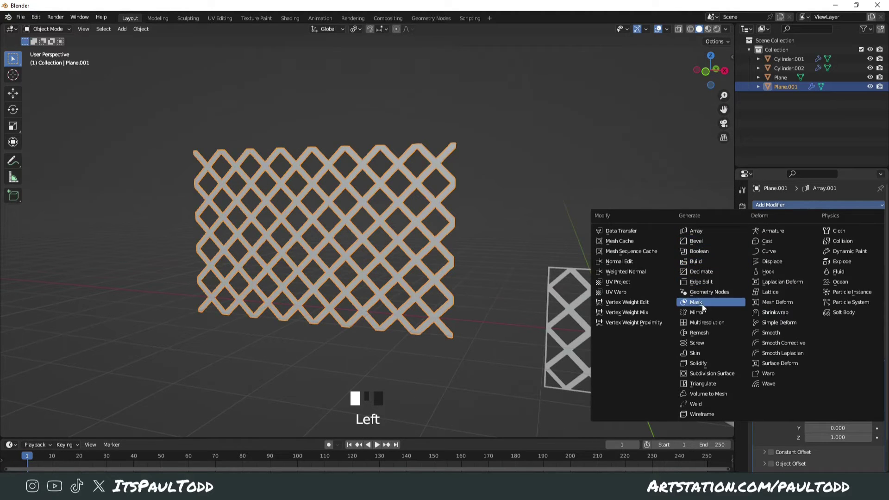
{"action": "left_click", "coordinate": [718, 363]}
{"action": "scroll", "coordinate": [827, 371], "scroll_direction": "down", "scroll_amount": 10}
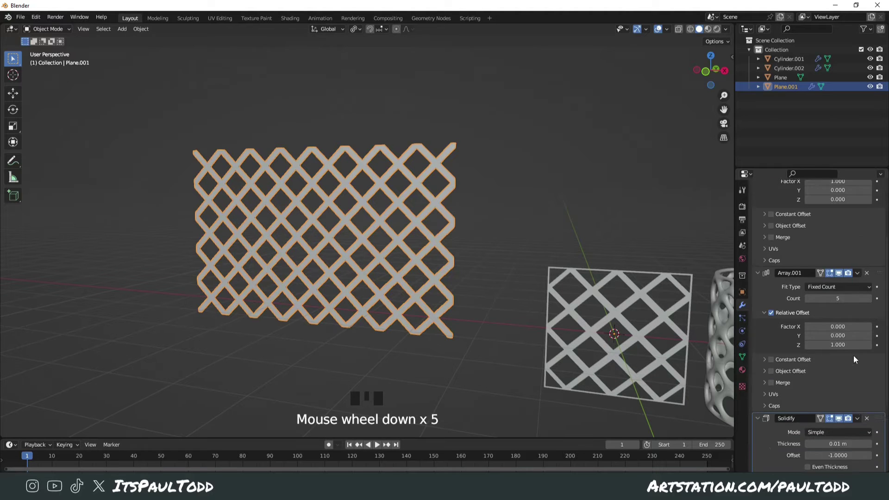
Set the Solidify thickness of the lattice panel to about -0.17 m.
{"action": "left_click_drag", "start_coordinate": [839, 351], "coordinate": [814, 351]}
{"action": "middle_click_drag", "start_coordinate": [444, 195], "coordinate": [404, 206]}
{"action": "scroll", "coordinate": [404, 206], "scroll_direction": "up", "scroll_amount": 4}
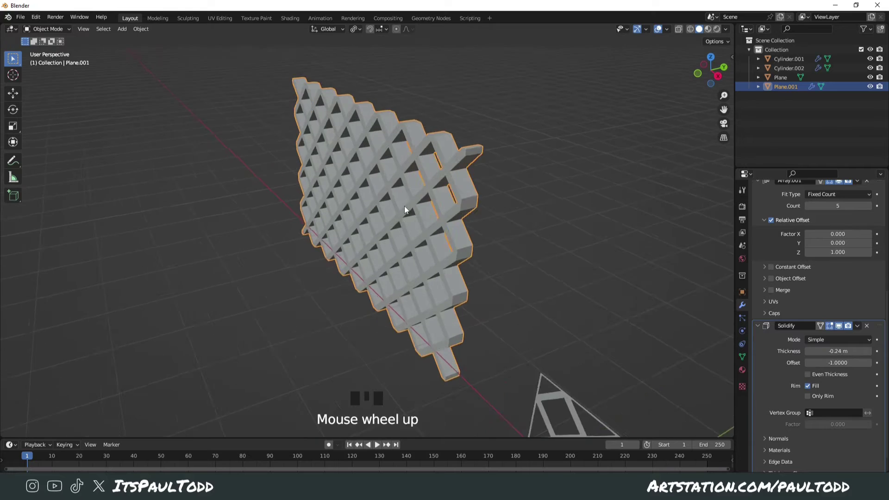
{"action": "middle_click_drag", "start_coordinate": [498, 218], "coordinate": [456, 246]}
{"action": "left_click_drag", "start_coordinate": [805, 351], "coordinate": [820, 350]}
{"action": "left_click", "coordinate": [599, 314]}
{"action": "scroll", "coordinate": [544, 308], "scroll_direction": "down", "scroll_amount": 3}
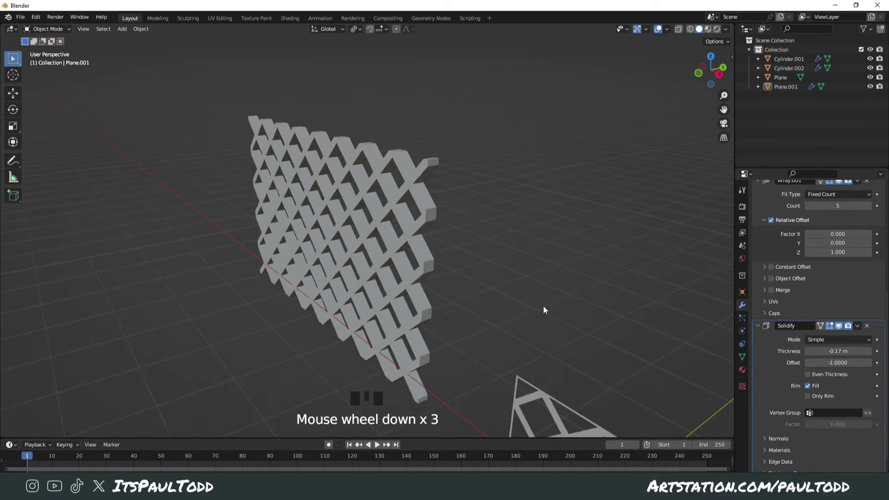
Examine the thickened lattice panel from the front and from both sides.
{"action": "middle_click_drag", "start_coordinate": [543, 307], "coordinate": [570, 299]}
{"action": "middle_click_drag", "start_coordinate": [570, 299], "coordinate": [594, 290], "text": "shift"}
{"action": "middle_click_drag", "start_coordinate": [494, 320], "coordinate": [501, 297]}
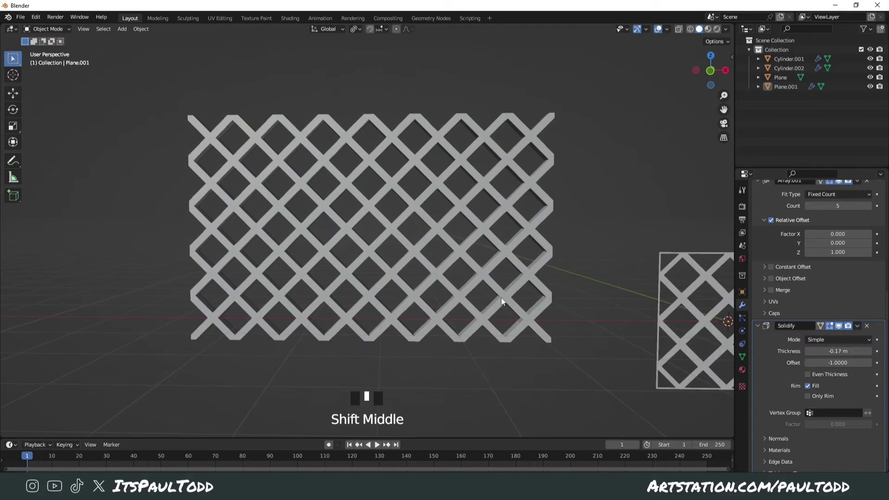
{"action": "scroll", "coordinate": [307, 296], "scroll_direction": "up", "scroll_amount": 2}
{"action": "middle_click_drag", "start_coordinate": [306, 296], "coordinate": [453, 272]}
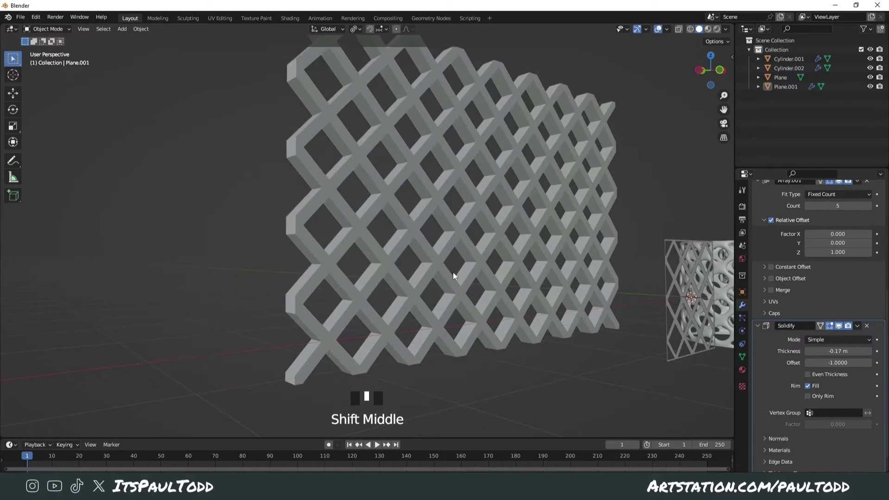
{"action": "scroll", "coordinate": [504, 287], "scroll_direction": "up", "scroll_amount": 1}
{"action": "middle_click_drag", "start_coordinate": [504, 288], "coordinate": [428, 294]}
{"action": "scroll", "coordinate": [776, 199], "scroll_direction": "up", "scroll_amount": 9}
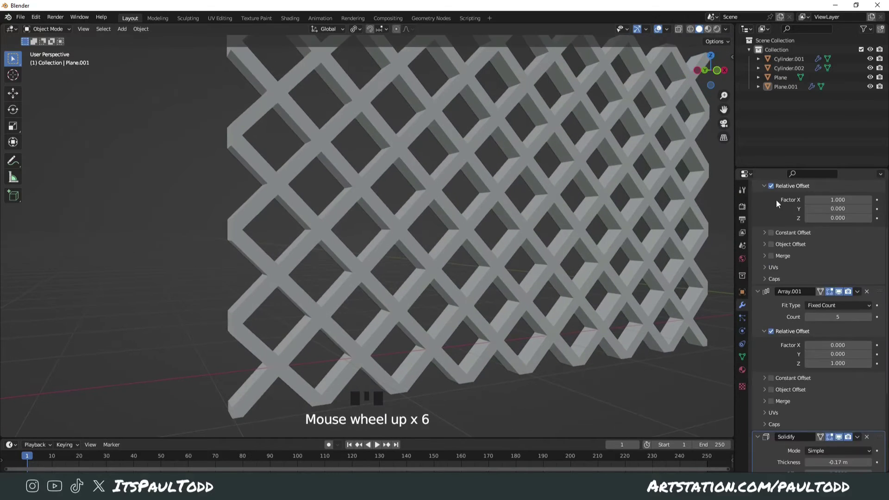
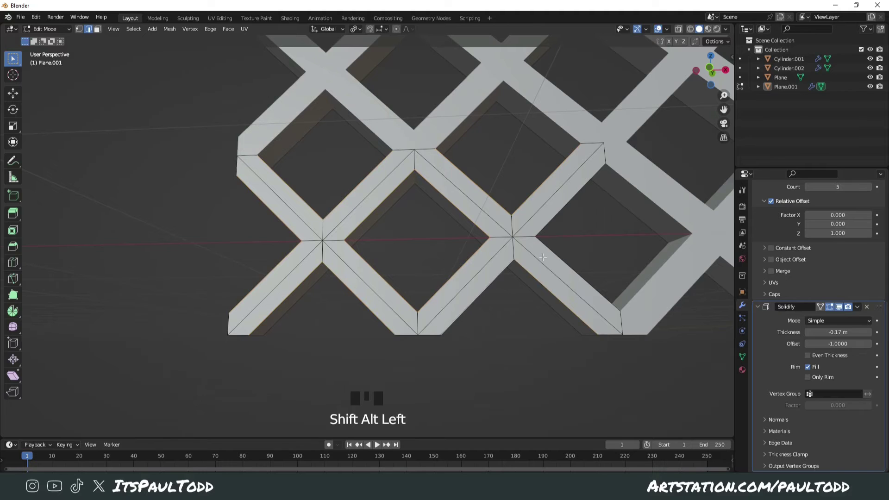
Extend the selection of the bars' outer edges and set the selected edges' mean bevel weight to 1.00.
{"action": "left_click", "coordinate": [555, 269], "text": "alt+shift"}
{"action": "middle_click_drag", "start_coordinate": [555, 268], "coordinate": [390, 265]}
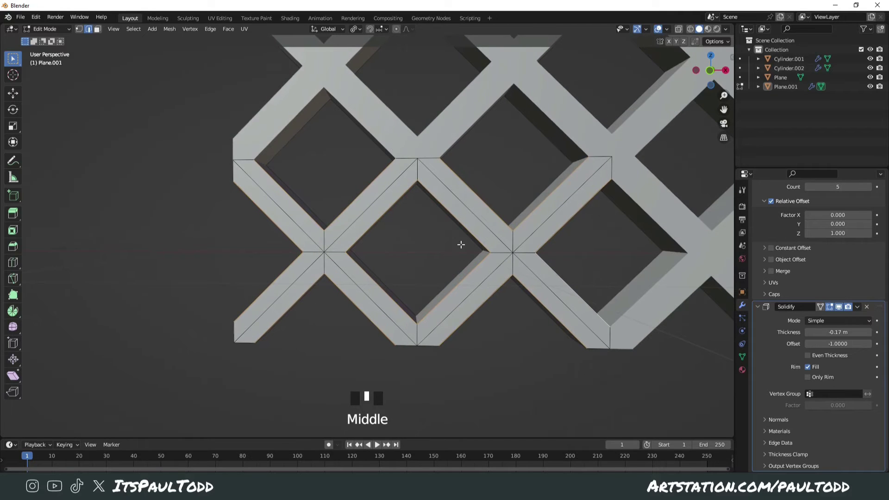
{"action": "key", "text": "n"}
{"action": "key", "text": "n"}
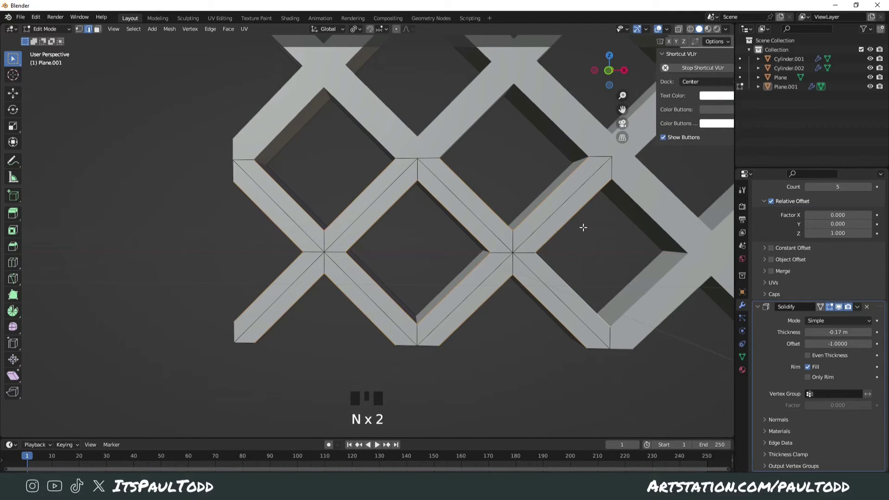
{"action": "key", "text": "n"}
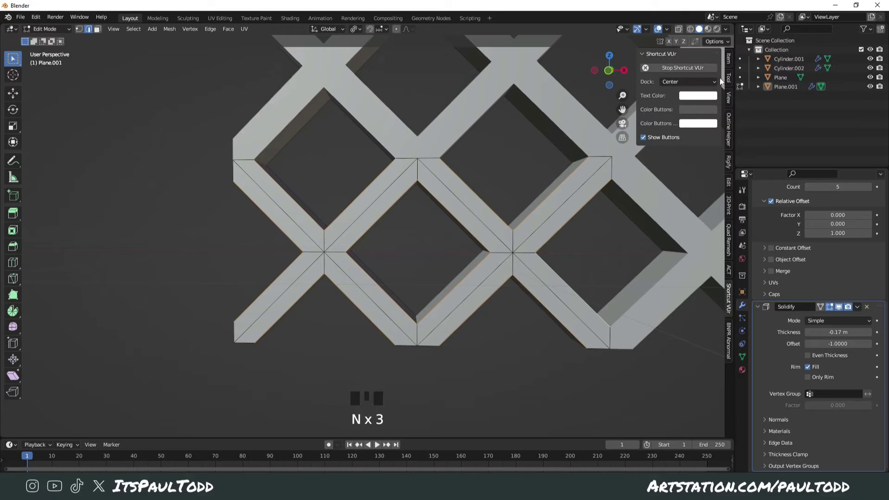
{"action": "left_click", "coordinate": [728, 59]}
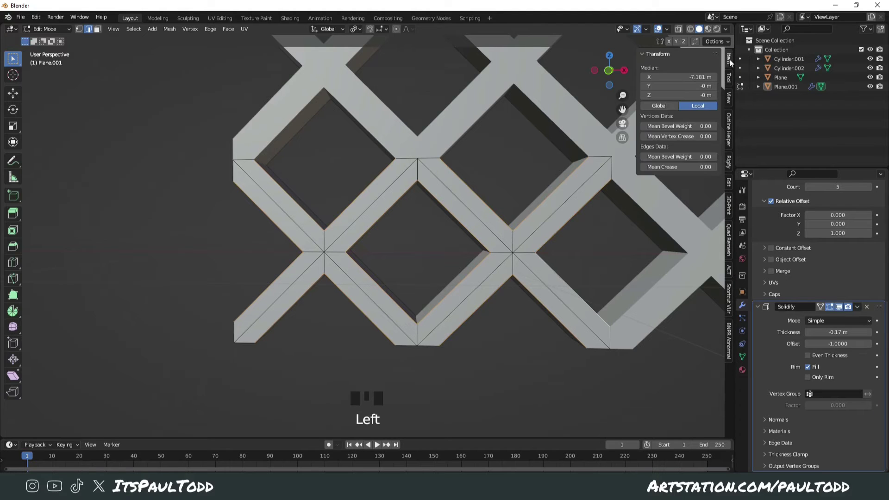
{"action": "left_click", "coordinate": [685, 156]}
{"action": "type", "text": "1"}
{"action": "key", "text": "Return"}
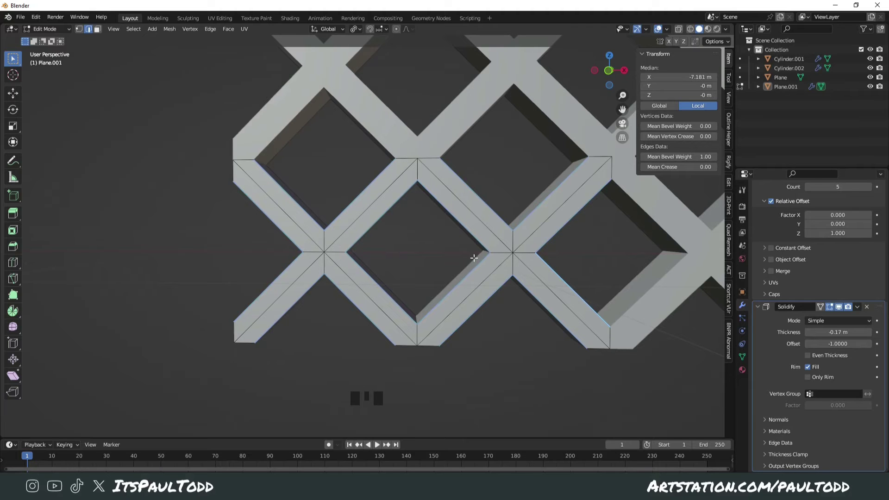
{"action": "middle_click_drag", "start_coordinate": [545, 338], "coordinate": [513, 312]}
{"action": "right_click", "coordinate": [512, 313]}
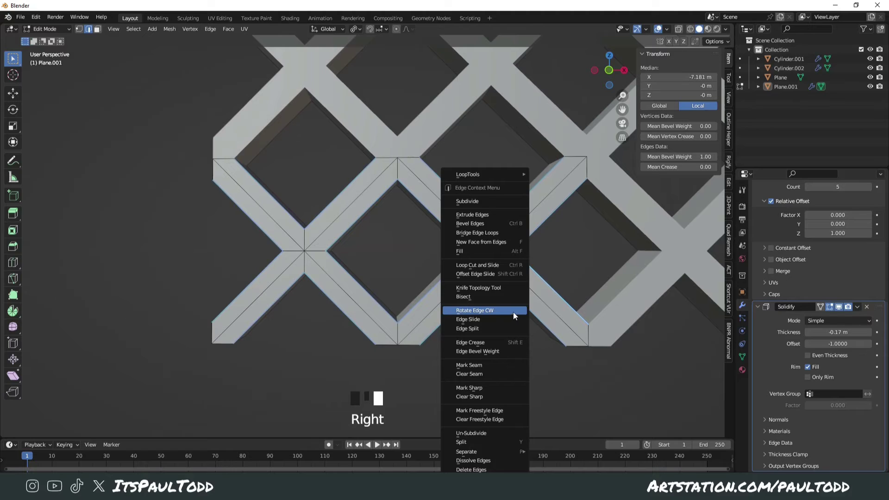
{"action": "right_click", "coordinate": [512, 308]}
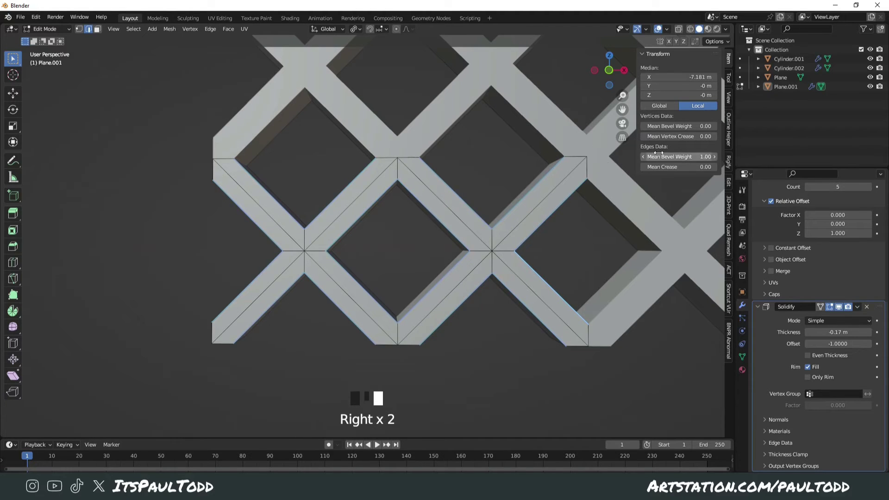
{"action": "key", "text": "n"}
{"action": "key", "text": "n"}
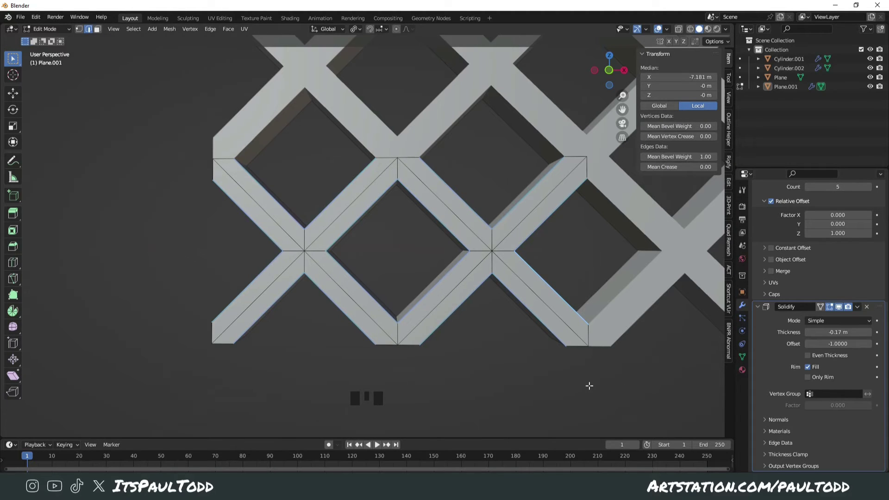
Add a Bevel modifier to the lattice panel.
{"action": "scroll", "coordinate": [779, 274], "scroll_direction": "up", "scroll_amount": 14}
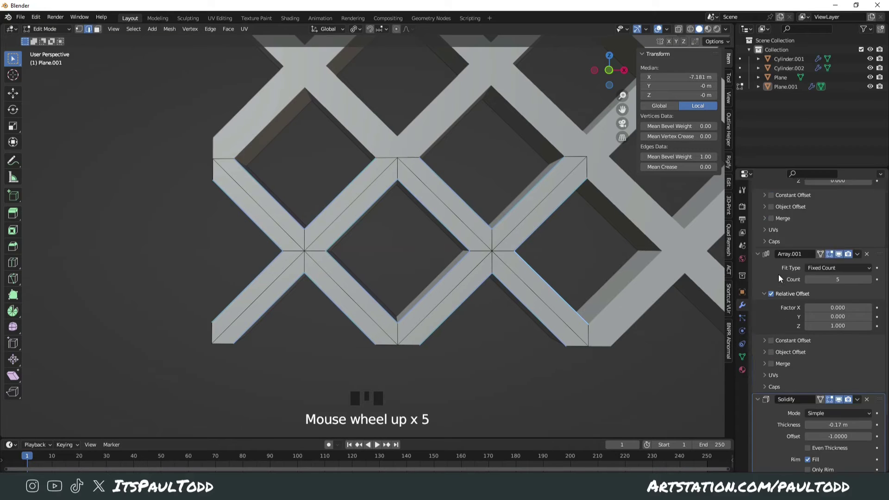
{"action": "left_click", "coordinate": [781, 204]}
{"action": "left_click", "coordinate": [781, 204]}
{"action": "left_click", "coordinate": [781, 204]}
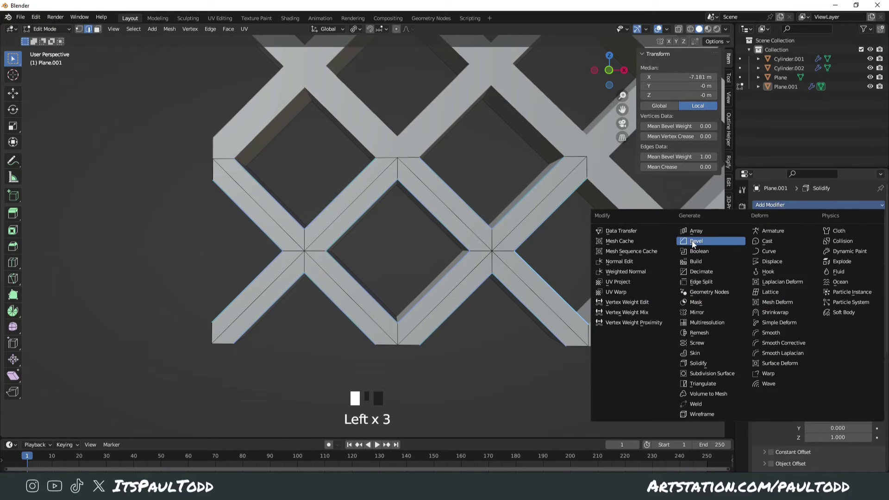
{"action": "left_click", "coordinate": [736, 241]}
{"action": "scroll", "coordinate": [827, 350], "scroll_direction": "down", "scroll_amount": 15}
{"action": "scroll", "coordinate": [457, 263], "scroll_direction": "down", "scroll_amount": 5}
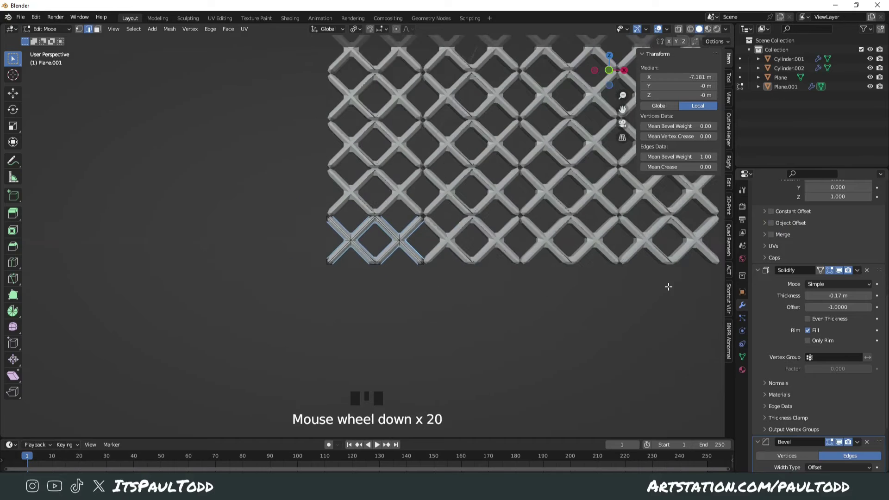
Limit the Bevel modifier by Weight and return to Object Mode.
{"action": "middle_click_drag", "start_coordinate": [667, 284], "coordinate": [535, 309], "text": "shift"}
{"action": "scroll", "coordinate": [776, 369], "scroll_direction": "down", "scroll_amount": 8}
{"action": "left_click", "coordinate": [831, 418]}
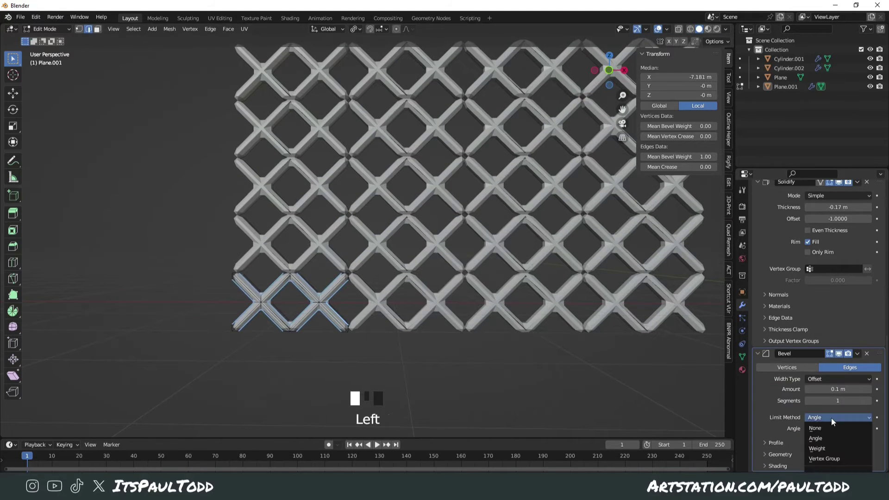
{"action": "left_click", "coordinate": [827, 447]}
{"action": "middle_click_drag", "start_coordinate": [632, 399], "coordinate": [691, 323], "text": "shift"}
{"action": "key", "text": "Tab"}
Increase the Bevel modifier's segments to 3 on the lattice panel.
{"action": "scroll", "coordinate": [527, 323], "scroll_direction": "up", "scroll_amount": 3}
{"action": "scroll", "coordinate": [468, 246], "scroll_direction": "up", "scroll_amount": 2}
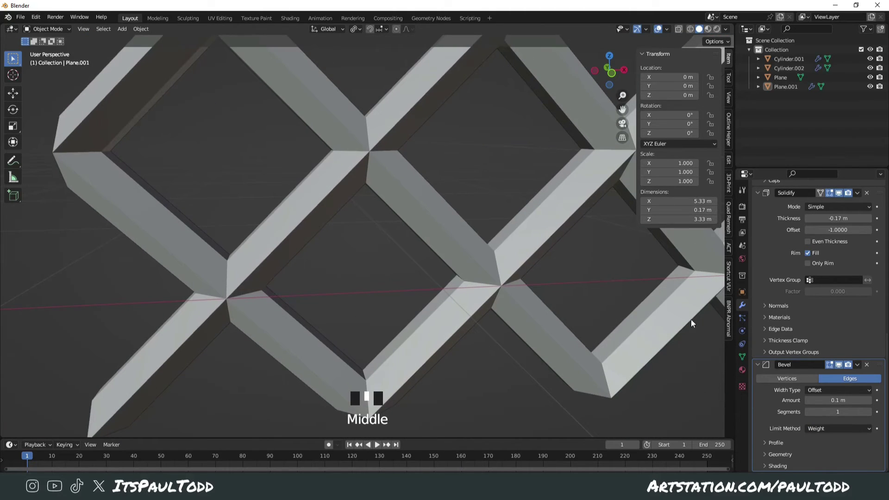
{"action": "left_click", "coordinate": [869, 411]}
{"action": "left_click", "coordinate": [868, 411]}
{"action": "left_click", "coordinate": [869, 412]}
{"action": "scroll", "coordinate": [532, 363], "scroll_direction": "down", "scroll_amount": 1}
Select the lattice panel, shade it smooth and deselect it.
{"action": "left_click", "coordinate": [557, 364]}
{"action": "middle_click_drag", "start_coordinate": [532, 363], "coordinate": [504, 318]}
{"action": "scroll", "coordinate": [465, 299], "scroll_direction": "down", "scroll_amount": 3}
{"action": "left_click", "coordinate": [435, 293]}
{"action": "left_click", "coordinate": [420, 292]}
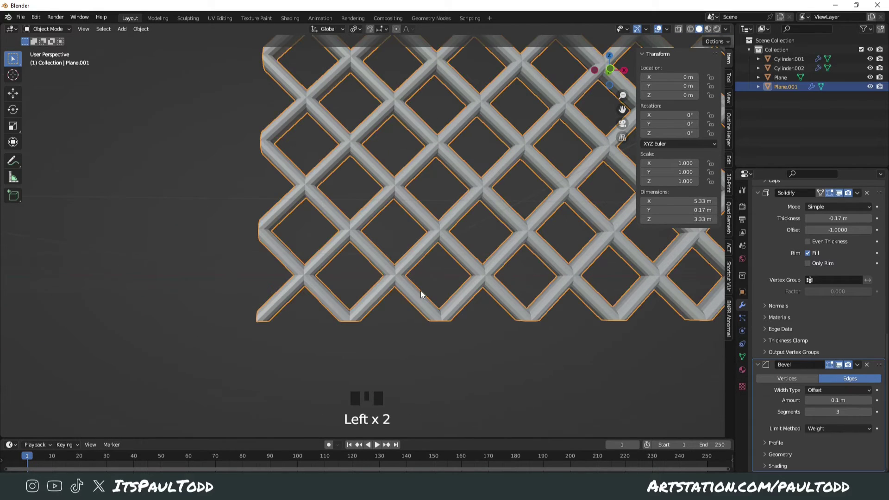
{"action": "right_click", "coordinate": [420, 292]}
{"action": "left_click", "coordinate": [401, 301]}
{"action": "middle_click_drag", "start_coordinate": [401, 301], "coordinate": [438, 293], "text": "shift"}
{"action": "left_click", "coordinate": [471, 344]}
Set the lattice panel's Bevel to 7 segments with an amount of about 0.04 m.
{"action": "scroll", "coordinate": [452, 348], "scroll_direction": "up", "scroll_amount": 5}
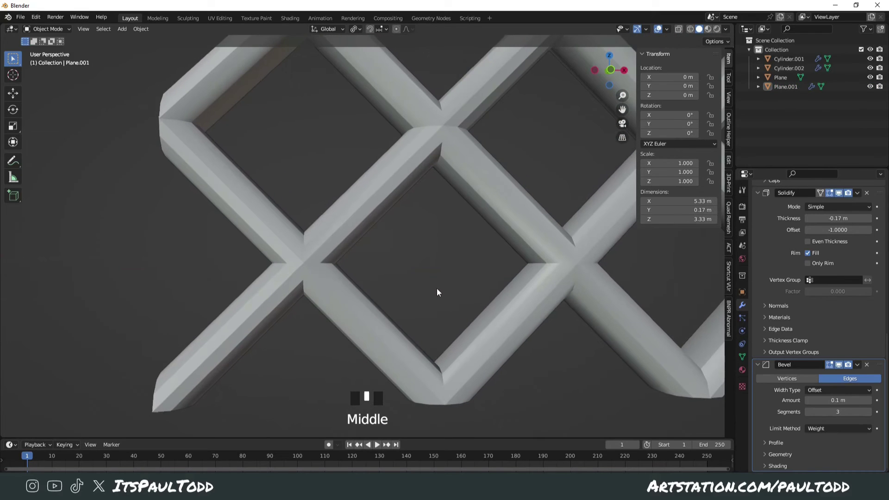
{"action": "left_click", "coordinate": [848, 404]}
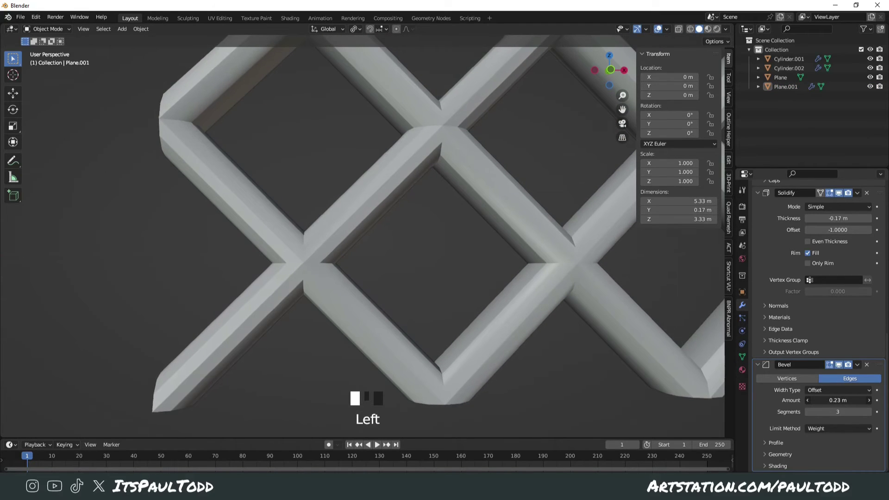
{"action": "left_click_drag", "start_coordinate": [849, 401], "coordinate": [829, 400]}
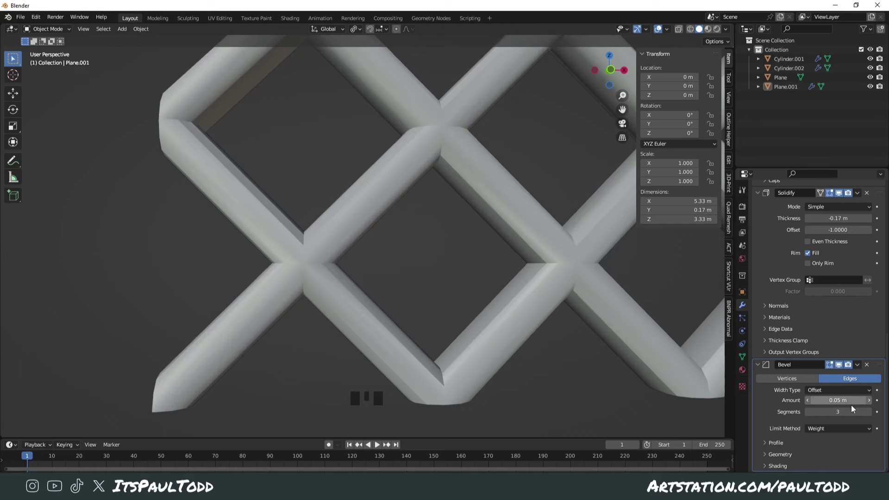
{"action": "left_click", "coordinate": [869, 412]}
{"action": "left_click", "coordinate": [868, 412]}
{"action": "left_click", "coordinate": [868, 412]}
{"action": "left_click", "coordinate": [869, 411]}
{"action": "middle_click_drag", "start_coordinate": [463, 352], "coordinate": [384, 329]}
{"action": "left_click_drag", "start_coordinate": [854, 400], "coordinate": [846, 400]}
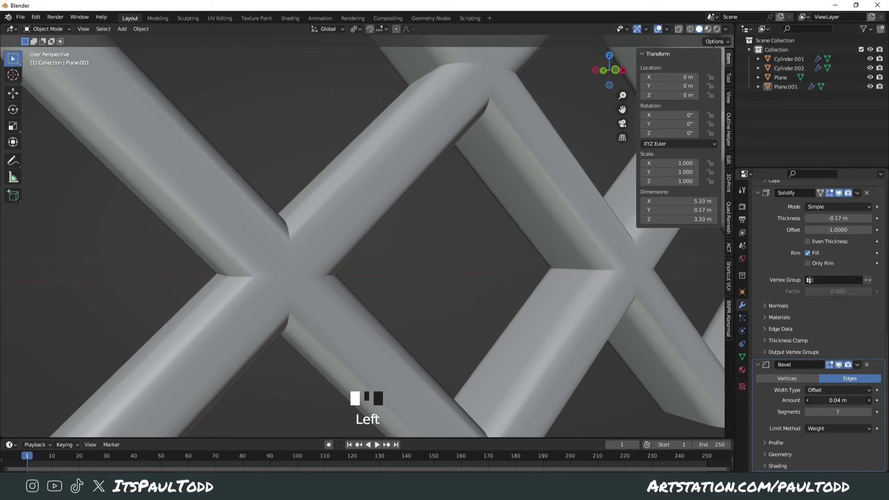
Select the whole bevelled lattice panel again.
{"action": "middle_click_drag", "start_coordinate": [506, 315], "coordinate": [449, 310]}
{"action": "scroll", "coordinate": [474, 337], "scroll_direction": "down", "scroll_amount": 2}
{"action": "middle_click_drag", "start_coordinate": [474, 338], "coordinate": [443, 365], "text": "shift"}
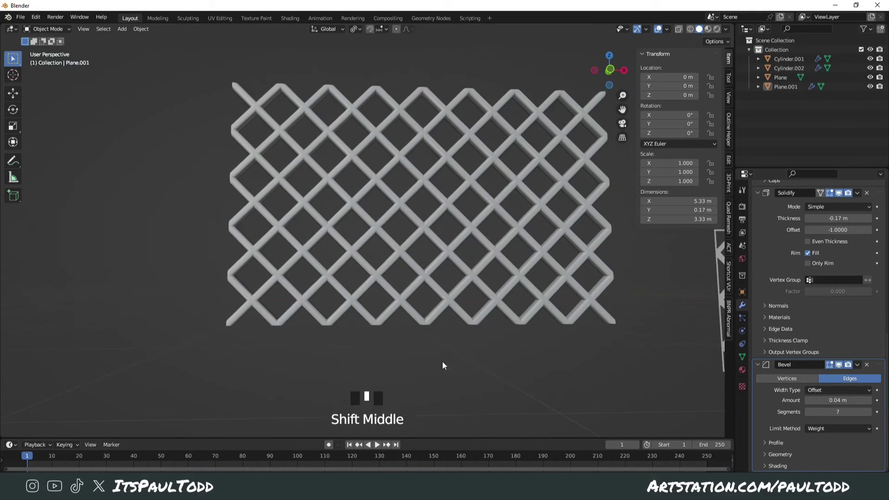
{"action": "middle_click_drag", "start_coordinate": [484, 343], "coordinate": [436, 363], "text": "shift"}
{"action": "scroll", "coordinate": [437, 363], "scroll_direction": "down", "scroll_amount": 2}
{"action": "left_click", "coordinate": [484, 338]}
{"action": "left_click", "coordinate": [506, 305]}
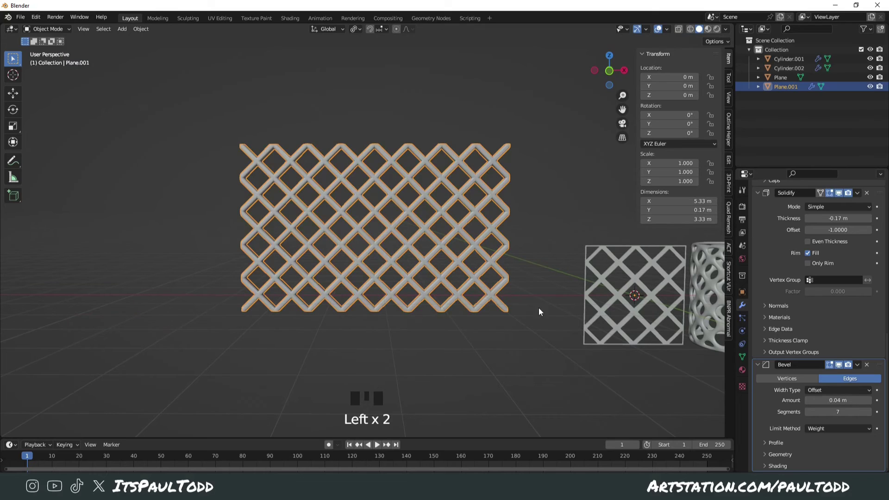
Set the lattice panel's first Array count to 5 and its second Array count to 7.
{"action": "scroll", "coordinate": [804, 306], "scroll_direction": "up", "scroll_amount": 19}
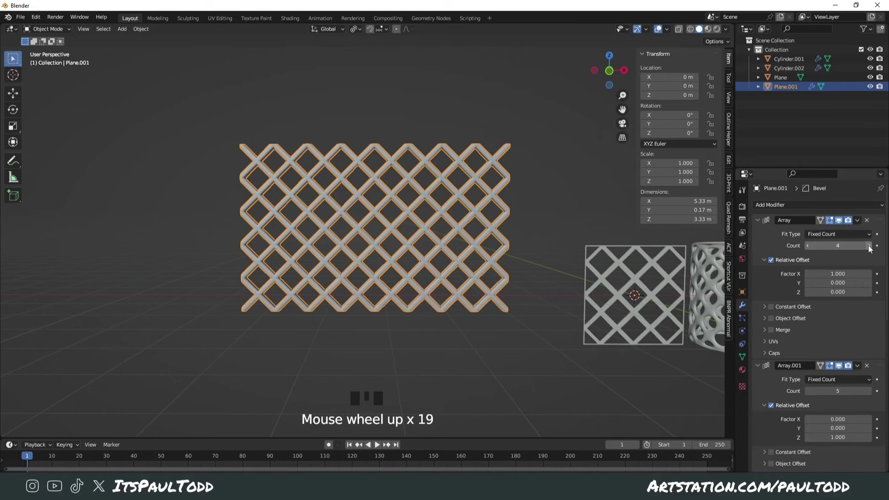
{"action": "left_click", "coordinate": [869, 246]}
{"action": "left_click", "coordinate": [872, 392]}
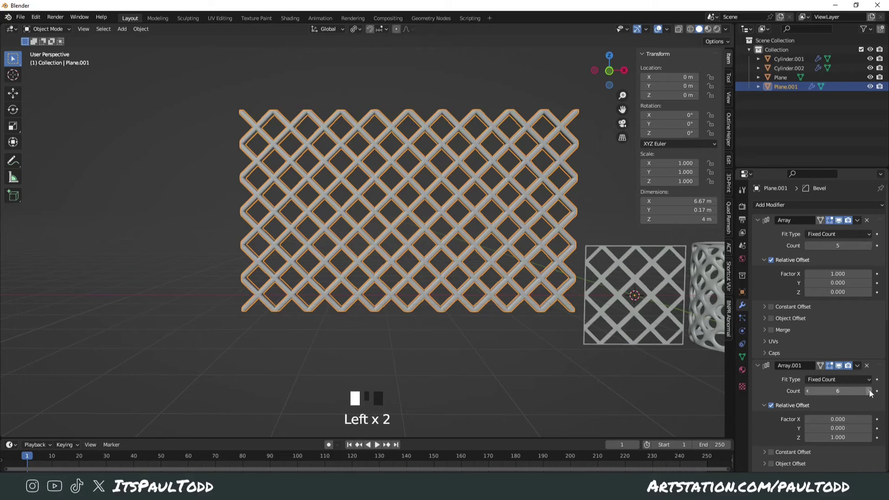
{"action": "left_click", "coordinate": [871, 391]}
Move the lattice panel down about 1.32 m in Z and about 1.72 m in negative X, away from the other objects.
{"action": "middle_click_drag", "start_coordinate": [531, 371], "coordinate": [442, 318], "text": "shift"}
{"action": "left_click", "coordinate": [481, 372]}
{"action": "scroll", "coordinate": [467, 355], "scroll_direction": "down", "scroll_amount": 2}
{"action": "left_click", "coordinate": [445, 278]}
{"action": "key", "text": "g"}
{"action": "key", "text": "z"}
{"action": "left_click", "coordinate": [469, 357]}
{"action": "left_click", "coordinate": [473, 356]}
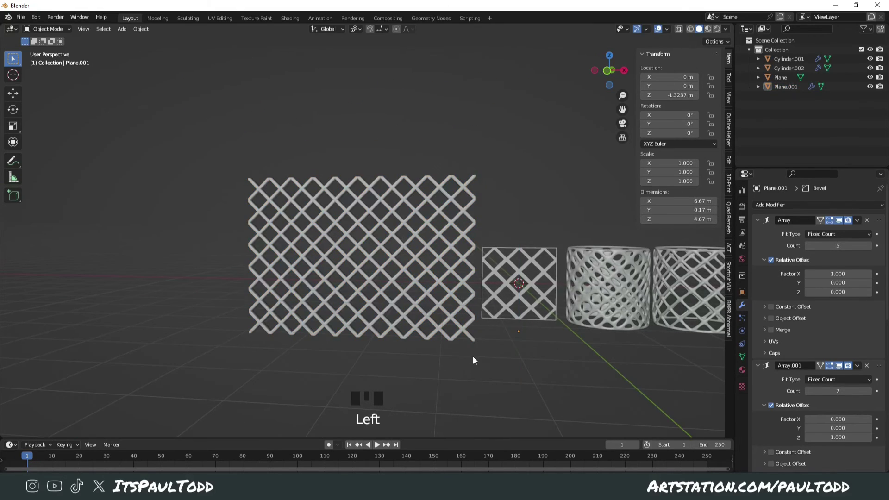
{"action": "left_click", "coordinate": [465, 333]}
{"action": "key", "text": "g"}
{"action": "left_click", "coordinate": [455, 359]}
{"action": "left_click", "coordinate": [458, 359]}
{"action": "middle_click_drag", "start_coordinate": [458, 360], "coordinate": [465, 361]}
Add a cube and, in front view, place it over the lattice panel's upper-left corner at about X -8.86 m, Z 3.42 m.
{"action": "key", "text": "shift+a"}
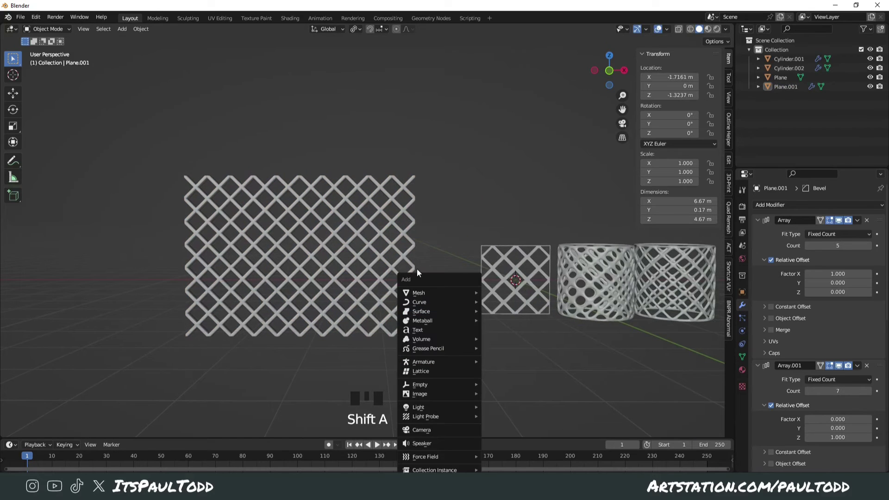
{"action": "mouse_move", "coordinate": [463, 293]}
{"action": "left_click", "coordinate": [509, 100]}
{"action": "key", "text": "g"}
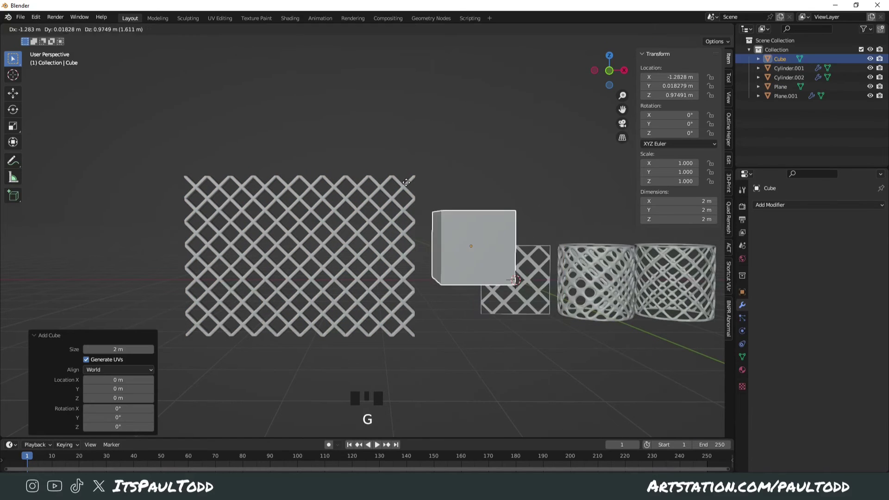
{"action": "right_click", "coordinate": [296, 126]}
{"action": "key", "text": "KP_1"}
{"action": "key", "text": "g"}
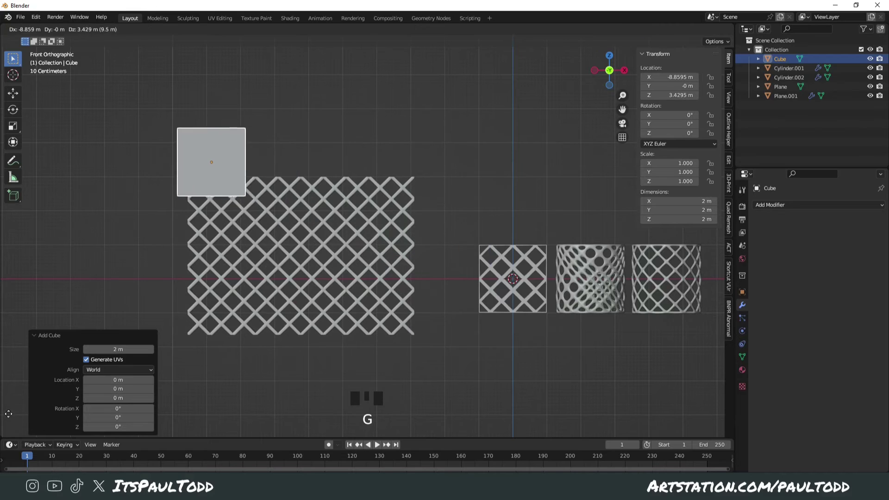
{"action": "left_click", "coordinate": [229, 244]}
Scale the cube into a bar about 3.5 m long and 0.69 m thick, and move it to the middle of the lattice's upper edge.
{"action": "key", "text": "s"}
{"action": "key", "text": "x"}
{"action": "left_click", "coordinate": [601, 248]}
{"action": "key", "text": "s"}
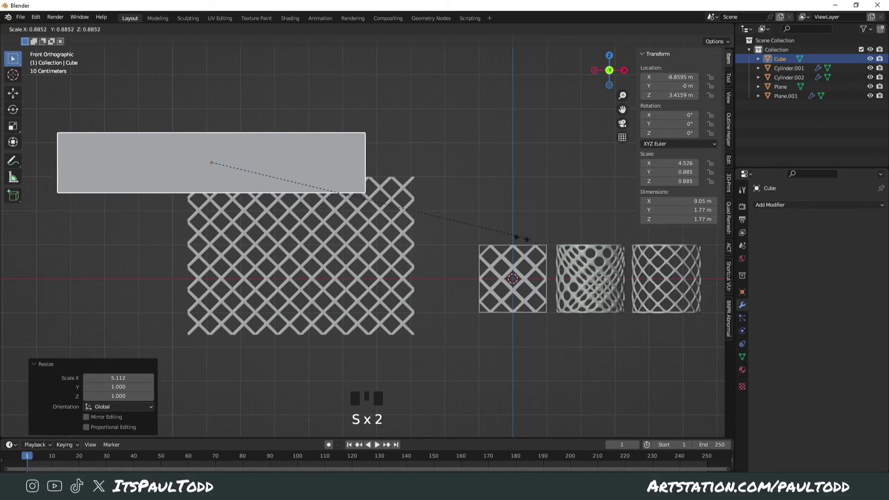
{"action": "left_click", "coordinate": [374, 199]}
{"action": "key", "text": "g"}
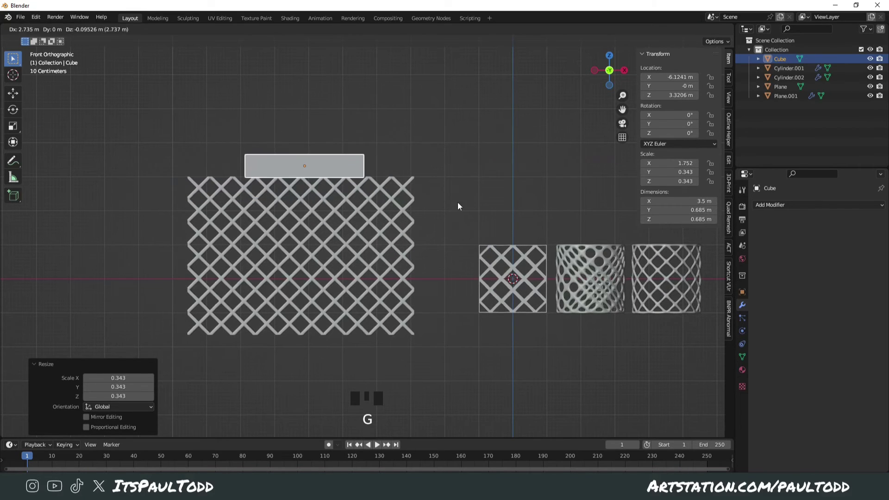
{"action": "left_click", "coordinate": [459, 204]}
Stretch the bar to about 6.85 m along X and lower it onto the lattice's upper edge.
{"action": "key", "text": "s"}
{"action": "key", "text": "x"}
{"action": "left_click", "coordinate": [610, 213]}
{"action": "key", "text": "g"}
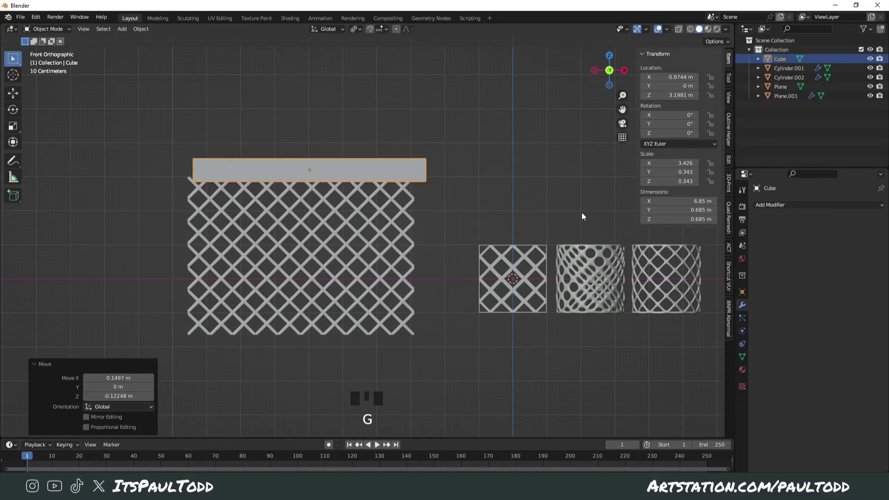
{"action": "left_click", "coordinate": [579, 212]}
Thin the top bar to about 0.46 m in Z, center it over the lattice, and duplicate it about 4.86 m down as the bottom rail.
{"action": "key", "text": "s"}
{"action": "key", "text": "z"}
{"action": "left_click", "coordinate": [498, 200]}
{"action": "key", "text": "g"}
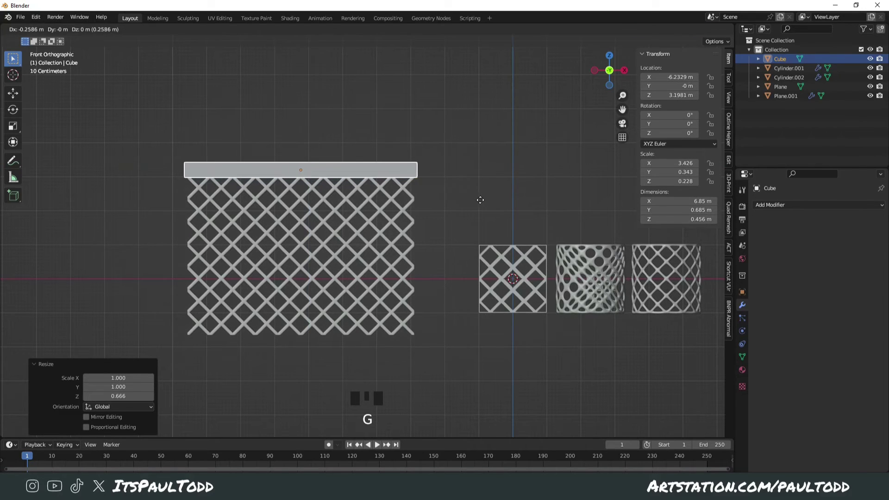
{"action": "left_click", "coordinate": [479, 202]}
{"action": "key", "text": "shift+d"}
{"action": "left_click", "coordinate": [471, 377]}
Duplicate the bottom rail, rotate the copy 90°, and place it as a post along the lattice's left side.
{"action": "key", "text": "shift+d"}
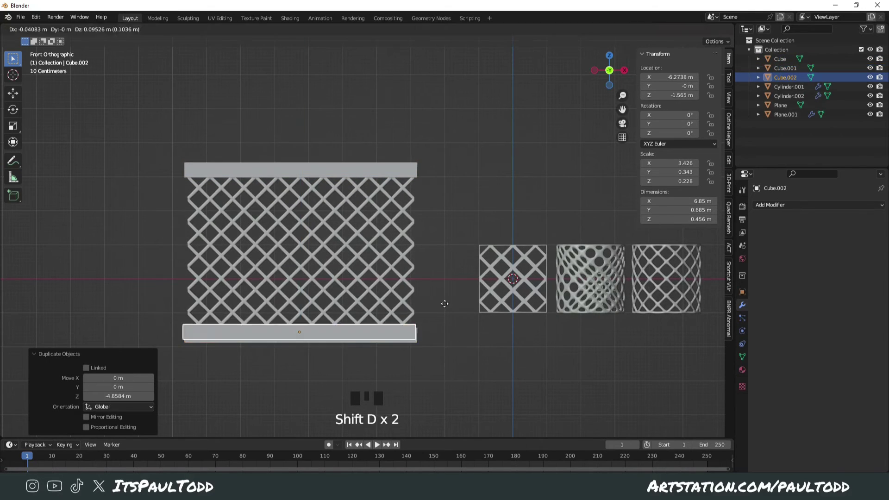
{"action": "key", "text": "r"}
{"action": "key", "text": "9"}
{"action": "key", "text": "0"}
{"action": "left_click", "coordinate": [394, 231]}
{"action": "key", "text": "g"}
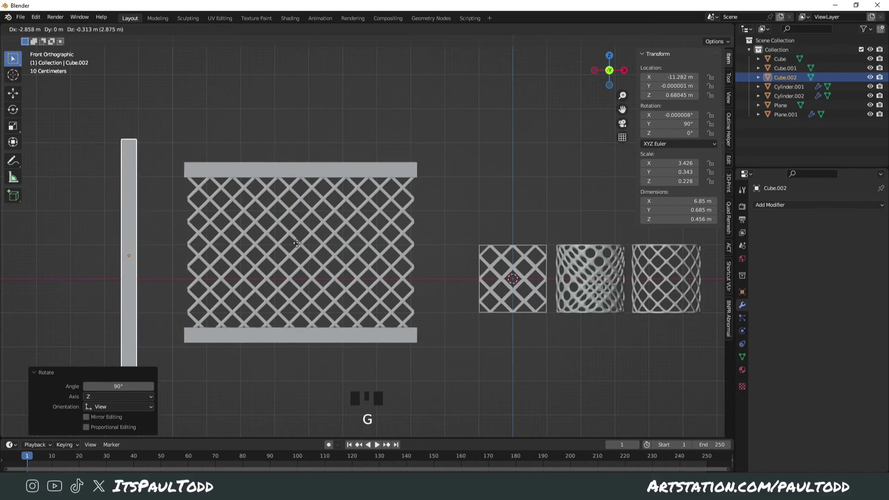
{"action": "left_click", "coordinate": [348, 244]}
{"action": "key", "text": "g"}
{"action": "left_click", "coordinate": [350, 241]}
{"action": "key", "text": "g"}
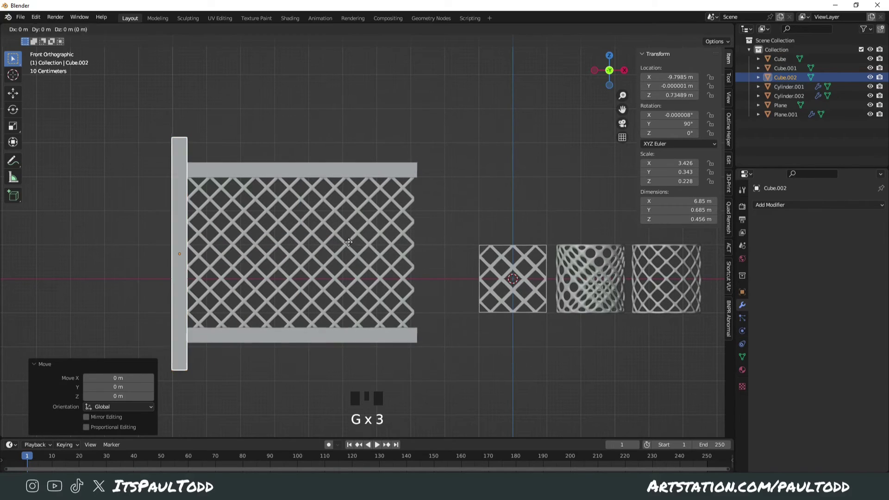
{"action": "left_click", "coordinate": [352, 243]}
Duplicate the left post about 6.83 m along X to form the right post of the lattice frame.
{"action": "key", "text": "shift+d"}
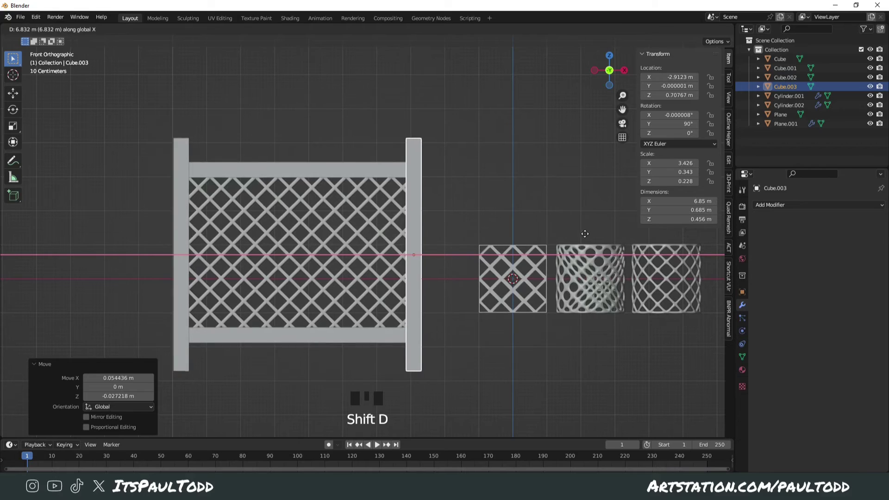
{"action": "left_click", "coordinate": [574, 234]}
{"action": "middle_click_drag", "start_coordinate": [543, 174], "coordinate": [386, 257]}
{"action": "scroll", "coordinate": [432, 232], "scroll_direction": "up", "scroll_amount": 4}
Examine the framed lattice fence and the neighbouring plane and cylinders from several angles.
{"action": "left_click", "coordinate": [428, 286]}
{"action": "middle_click_drag", "start_coordinate": [427, 284], "coordinate": [438, 314]}
{"action": "left_click", "coordinate": [437, 314]}
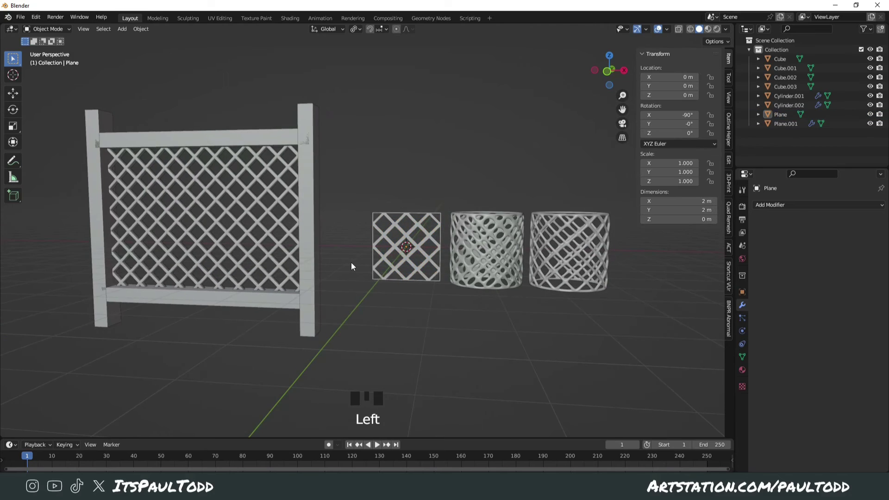
{"action": "middle_click_drag", "start_coordinate": [351, 266], "coordinate": [417, 268]}
{"action": "scroll", "coordinate": [544, 206], "scroll_direction": "up", "scroll_amount": 3}
{"action": "middle_click_drag", "start_coordinate": [544, 206], "coordinate": [472, 206]}
{"action": "left_click", "coordinate": [351, 200]}
{"action": "middle_click_drag", "start_coordinate": [351, 200], "coordinate": [400, 214]}
{"action": "middle_click_drag", "start_coordinate": [362, 264], "coordinate": [421, 269], "text": "shift"}
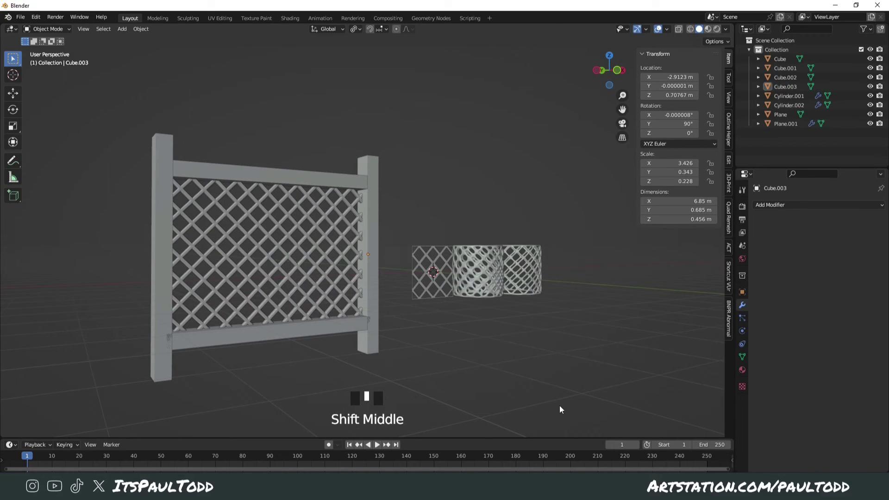
{"action": "middle_click_drag", "start_coordinate": [559, 405], "coordinate": [403, 307]}
{"action": "left_click_drag", "start_coordinate": [139, 134], "coordinate": [390, 360]}
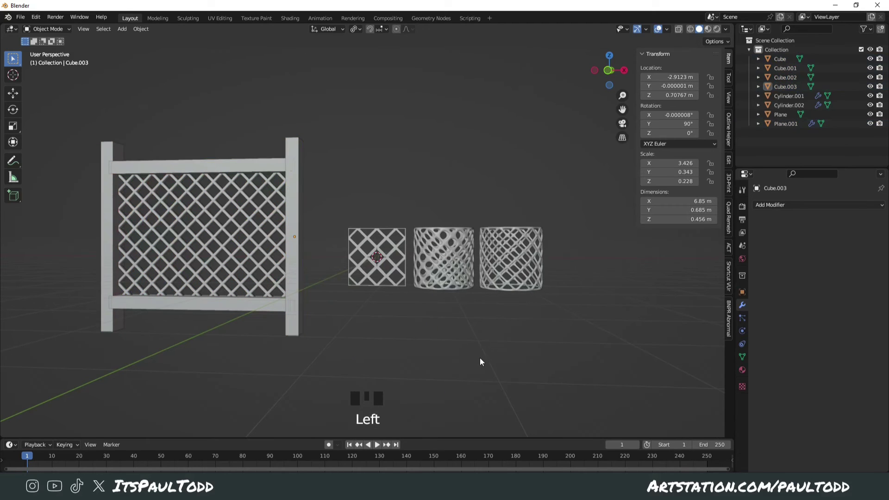
Add a UV sphere and move it along X to about 7 m, beside the lattice cylinders.
{"action": "key", "text": "shift+a"}
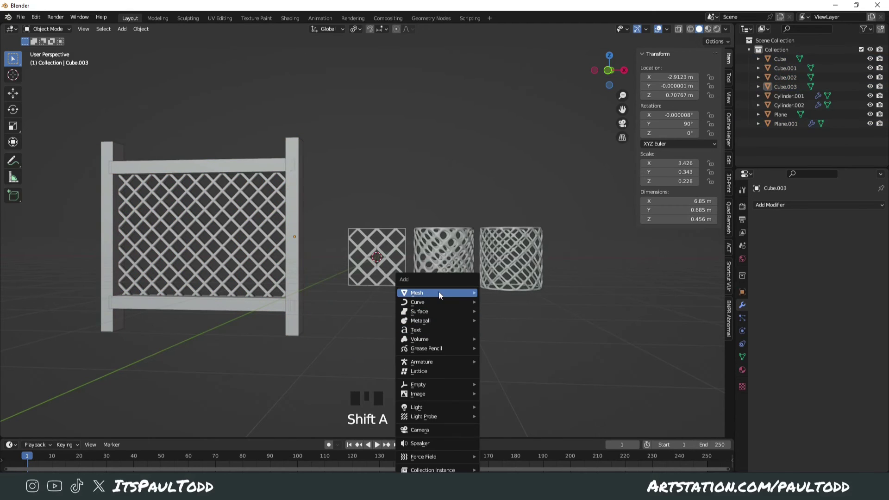
{"action": "mouse_move", "coordinate": [438, 292]}
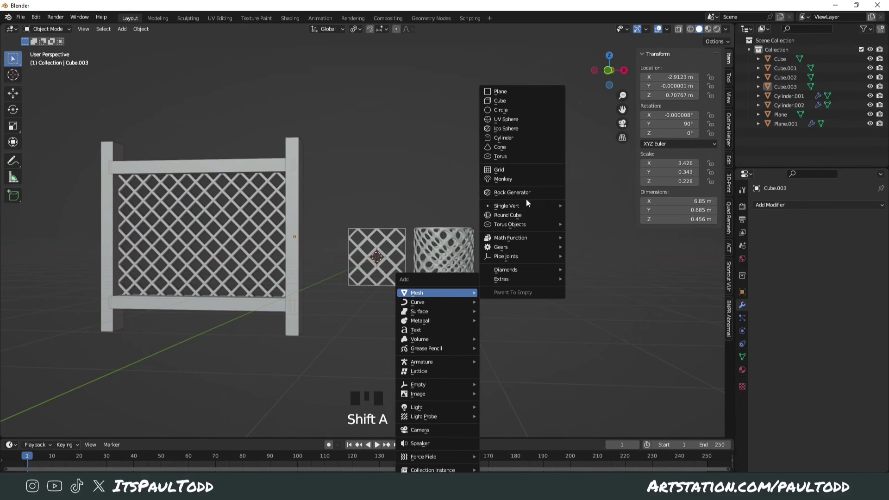
{"action": "left_click", "coordinate": [524, 119]}
{"action": "scroll", "coordinate": [427, 224], "scroll_direction": "down", "scroll_amount": 2}
{"action": "key", "text": "g"}
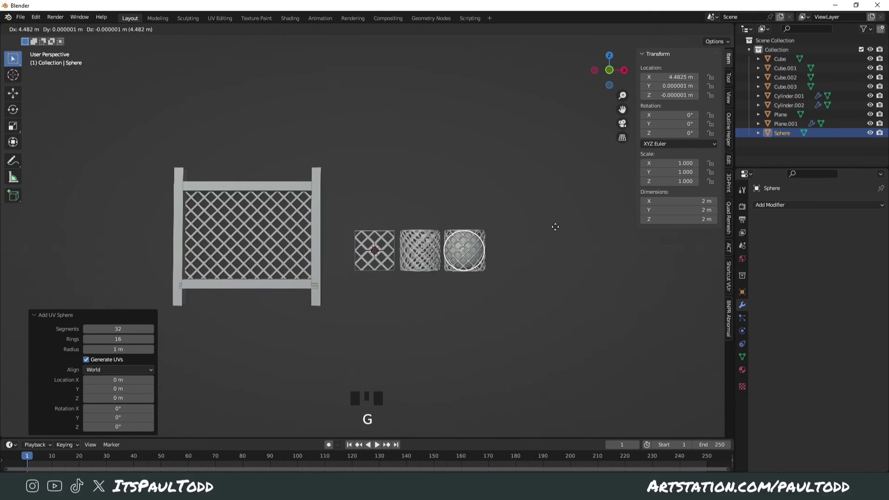
{"action": "key", "text": "x"}
{"action": "left_click", "coordinate": [600, 231]}
{"action": "middle_click_drag", "start_coordinate": [571, 248], "coordinate": [437, 248], "text": "shift"}
{"action": "scroll", "coordinate": [470, 263], "scroll_direction": "up", "scroll_amount": 4}
{"action": "key", "text": "g"}
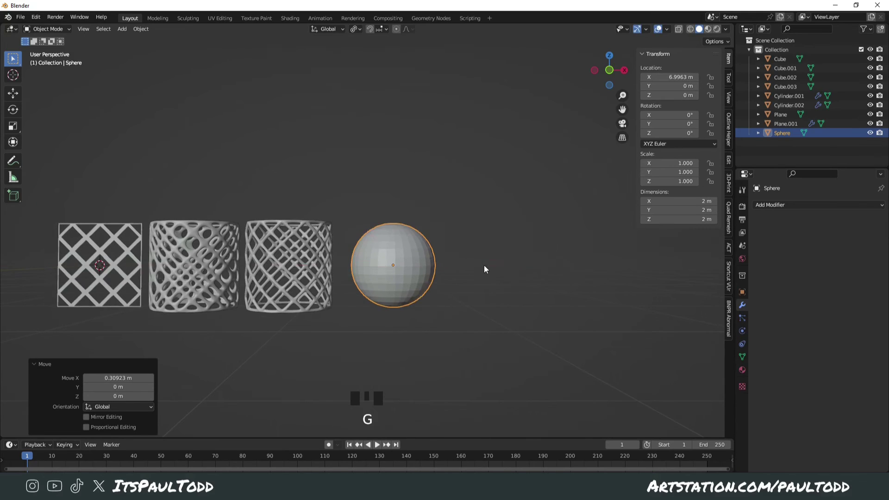
{"action": "left_click", "coordinate": [485, 265]}
Un-subdivide the sphere's whole mesh in Edit Mode with one iteration to get a diagonal edge pattern.
{"action": "scroll", "coordinate": [485, 265], "scroll_direction": "up", "scroll_amount": 2}
{"action": "left_click", "coordinate": [141, 28]}
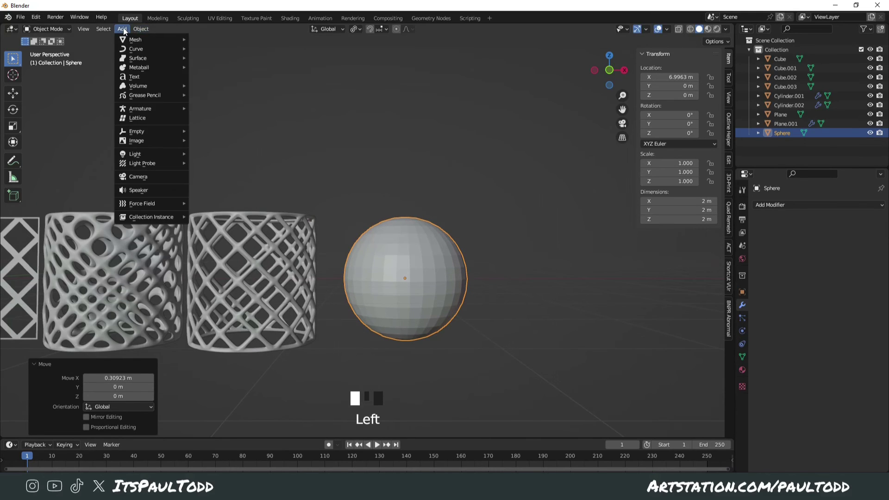
{"action": "key", "text": "Tab"}
{"action": "key", "text": "a"}
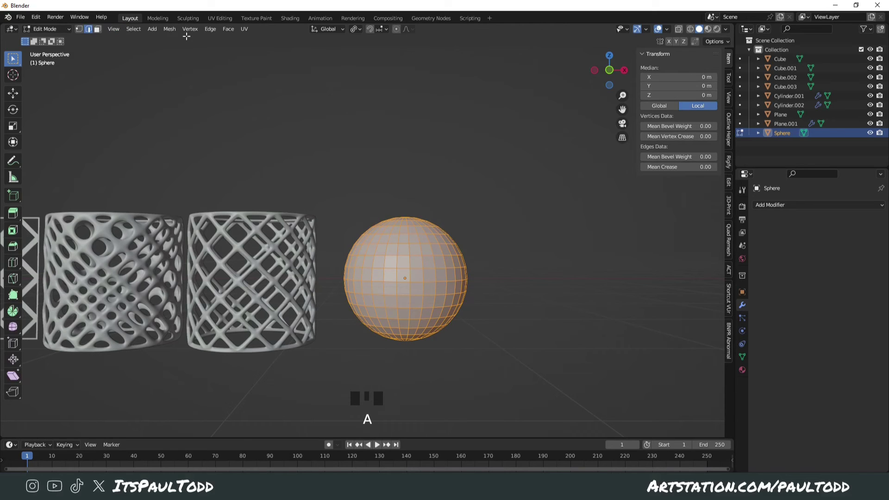
{"action": "left_click", "coordinate": [210, 28]}
{"action": "left_click", "coordinate": [243, 94]}
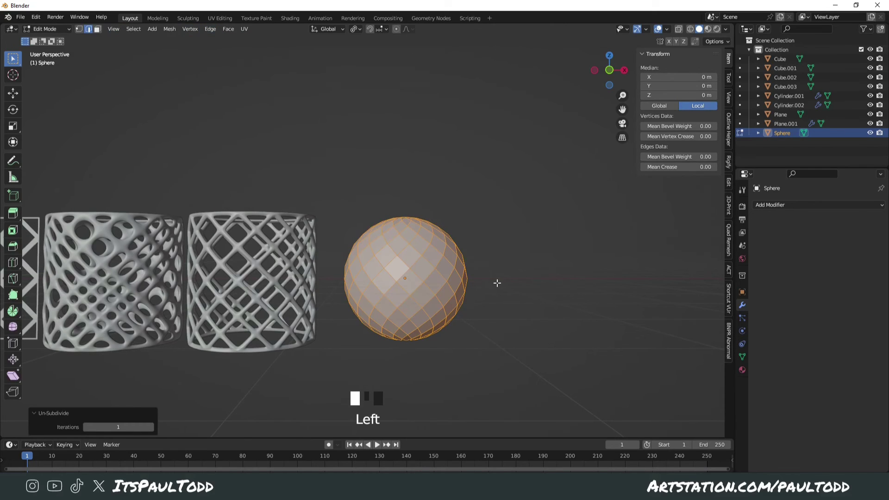
Add a Wireframe modifier to the sphere, return to Object Mode and set its thickness to about 0.078 m.
{"action": "middle_click_drag", "start_coordinate": [497, 283], "coordinate": [509, 288]}
{"action": "left_click", "coordinate": [816, 205]}
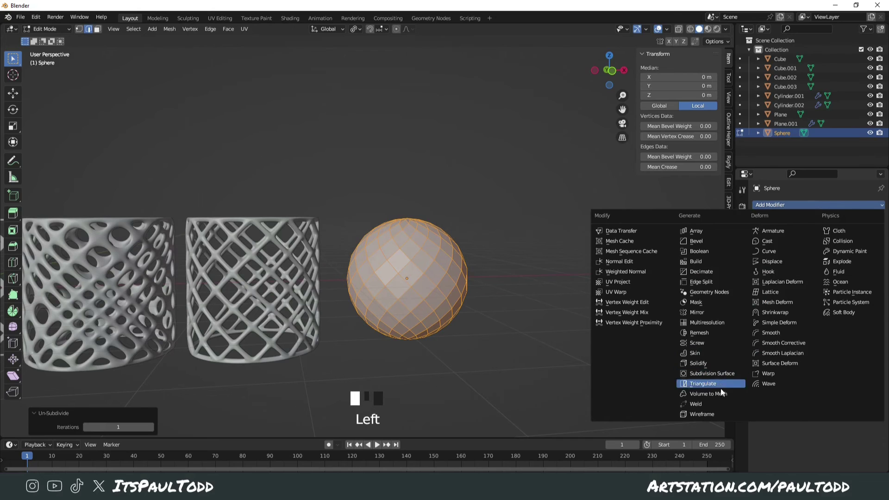
{"action": "left_click", "coordinate": [715, 413]}
{"action": "left_click", "coordinate": [571, 367]}
{"action": "key", "text": "Tab"}
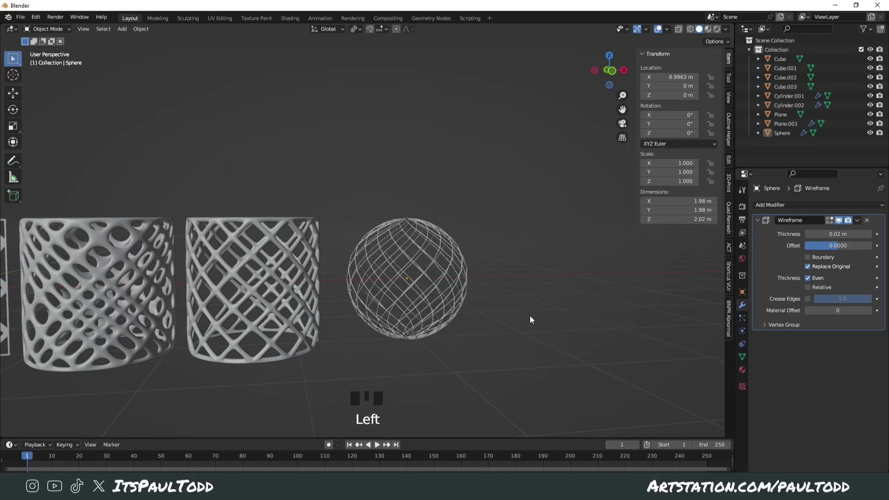
{"action": "middle_click_drag", "start_coordinate": [530, 318], "coordinate": [672, 288]}
{"action": "left_click_drag", "start_coordinate": [827, 234], "coordinate": [851, 235]}
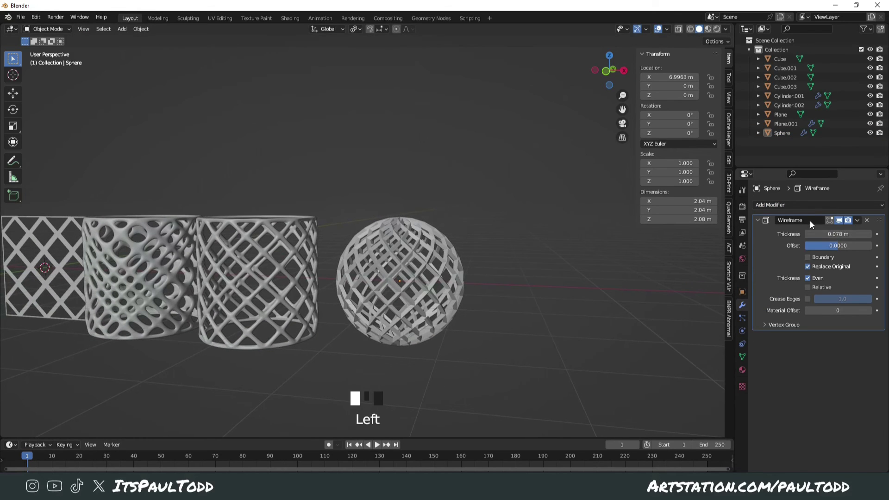
Add a Subdivision Surface modifier to the sphere with 3 viewport levels.
{"action": "left_click", "coordinate": [801, 205]}
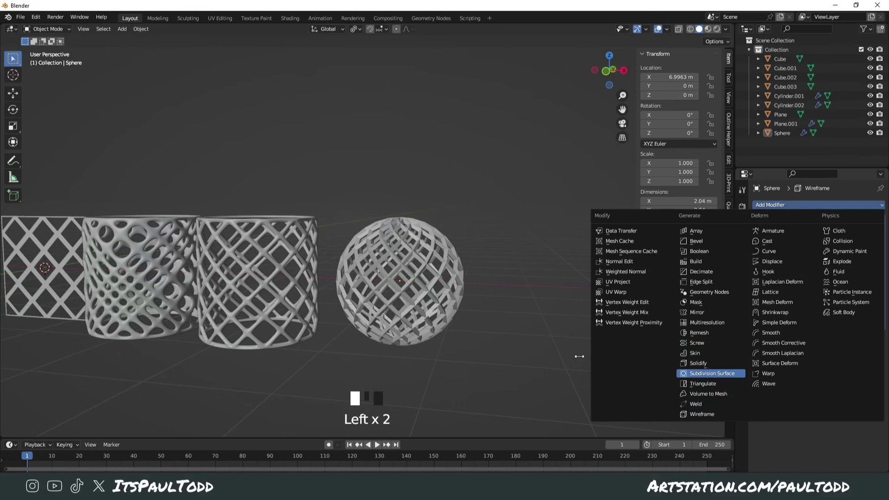
{"action": "middle_click_drag", "start_coordinate": [580, 356], "coordinate": [602, 356]}
{"action": "left_click", "coordinate": [869, 363]}
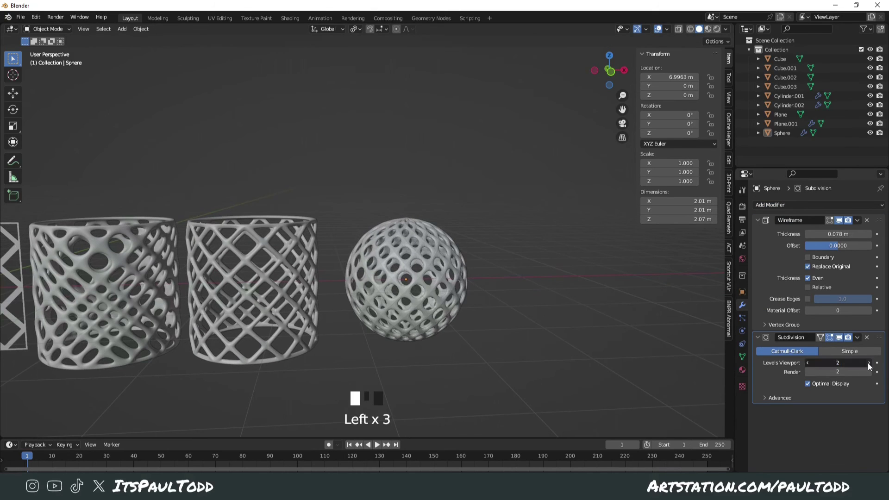
{"action": "left_click", "coordinate": [868, 363]}
Examine the perforated sphere, the lattice cylinders, the plane and the framed fence from several angles.
{"action": "mouse_move", "coordinate": [546, 352]}
{"action": "middle_mouse_down"}
{"action": "mouse_move", "coordinate": [496, 357]}
{"action": "mouse_move", "coordinate": [512, 341]}
{"action": "mouse_move", "coordinate": [554, 353]}
{"action": "middle_mouse_up"}
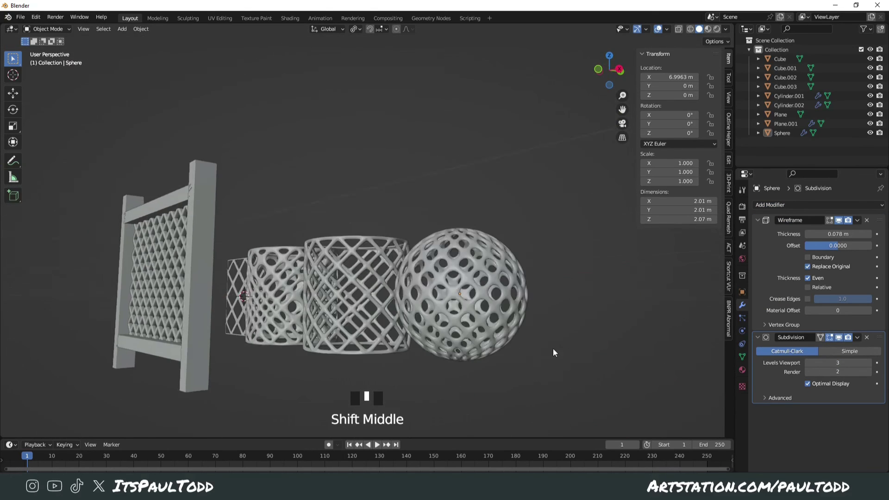
{"action": "scroll", "coordinate": [528, 319], "scroll_direction": "down", "scroll_amount": 3}
{"action": "middle_click_drag", "start_coordinate": [528, 319], "coordinate": [495, 317]}
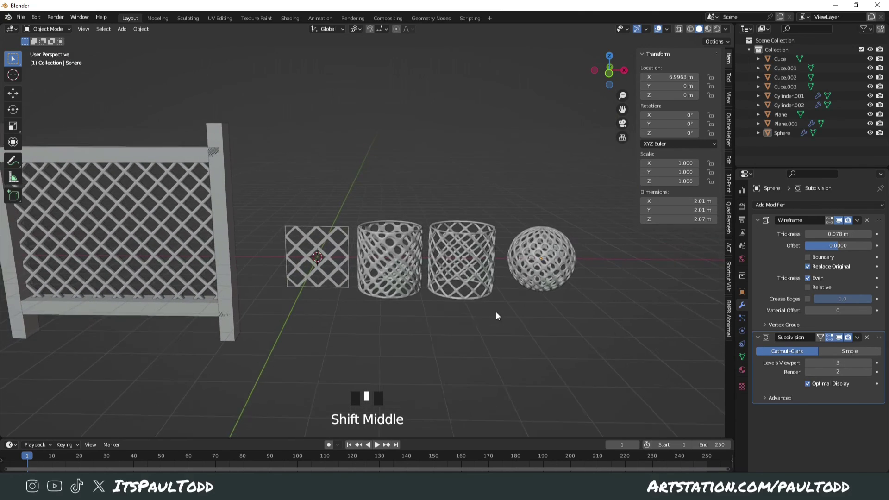
{"action": "middle_click_drag", "start_coordinate": [413, 298], "coordinate": [464, 269]}
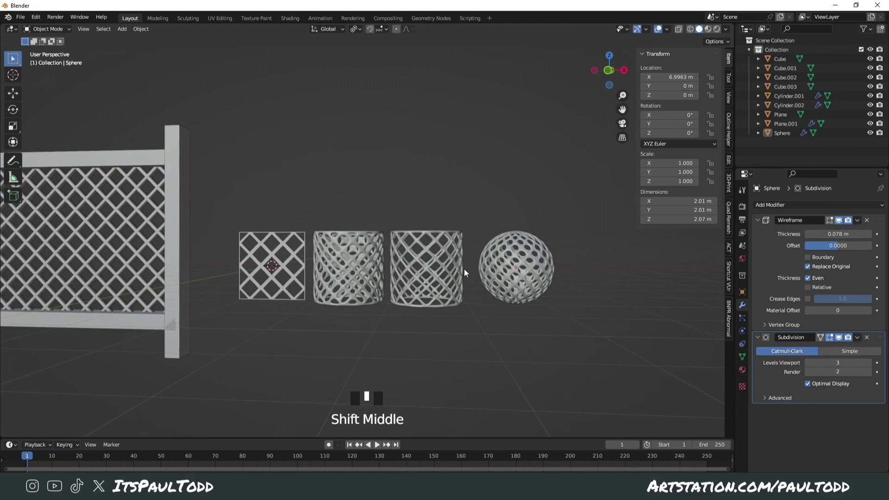
{"action": "scroll", "coordinate": [509, 268], "scroll_direction": "up", "scroll_amount": 3}
{"action": "middle_click_drag", "start_coordinate": [487, 302], "coordinate": [451, 323], "text": "shift"}
{"action": "scroll", "coordinate": [400, 316], "scroll_direction": "down", "scroll_amount": 4}
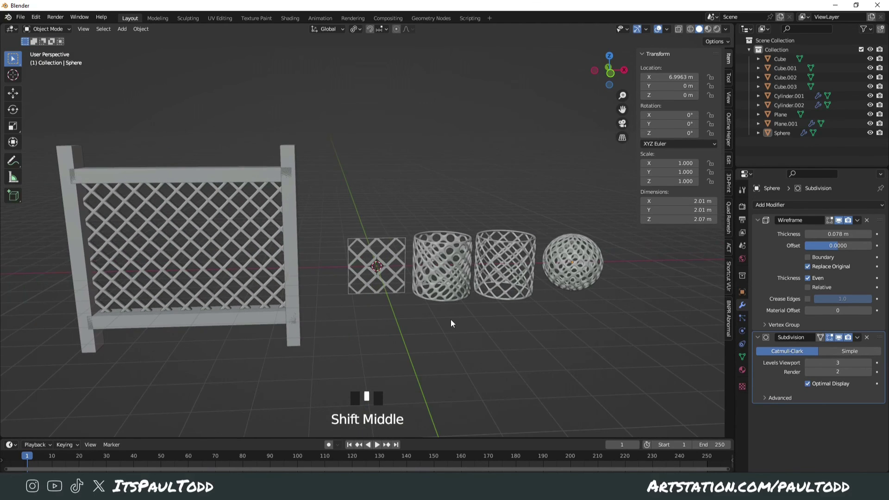
{"action": "middle_click_drag", "start_coordinate": [560, 294], "coordinate": [500, 288]}
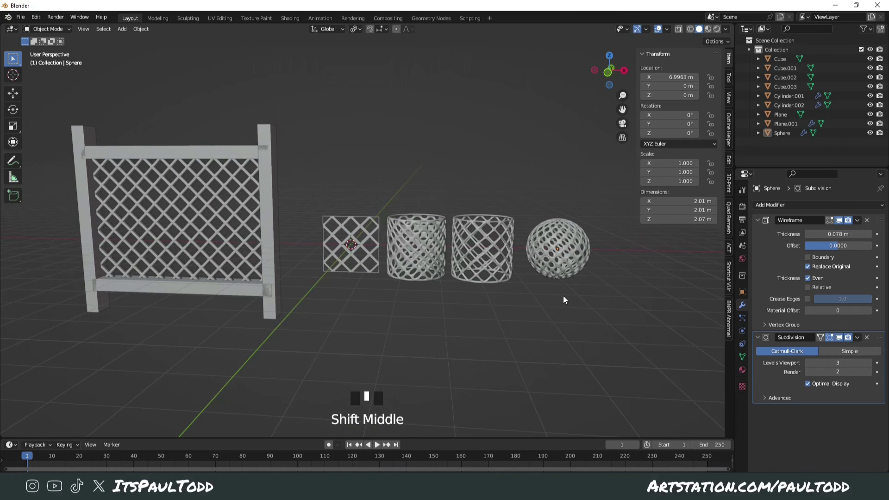
{"action": "middle_click_drag", "start_coordinate": [418, 293], "coordinate": [501, 284]}
Turn on Cavity and Shadow in the solid viewport shading and light the scene with the multicoloured normal MatCap.
{"action": "left_click", "coordinate": [726, 29]}
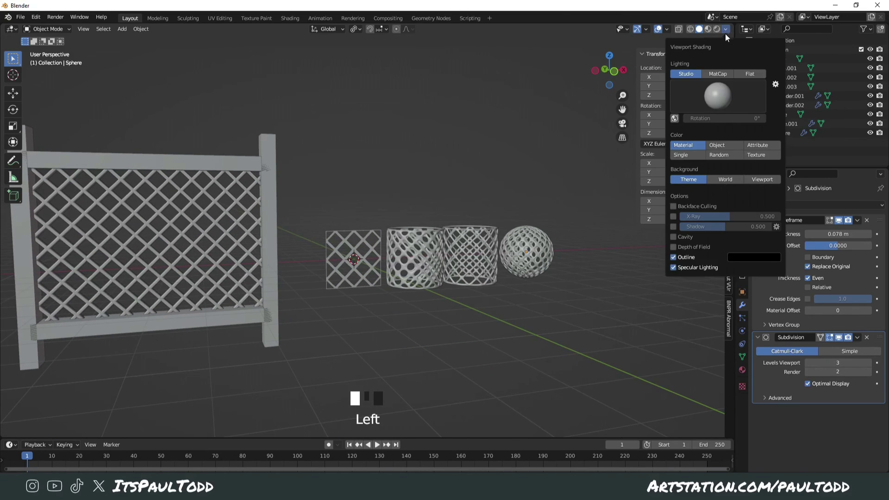
{"action": "left_click", "coordinate": [673, 238]}
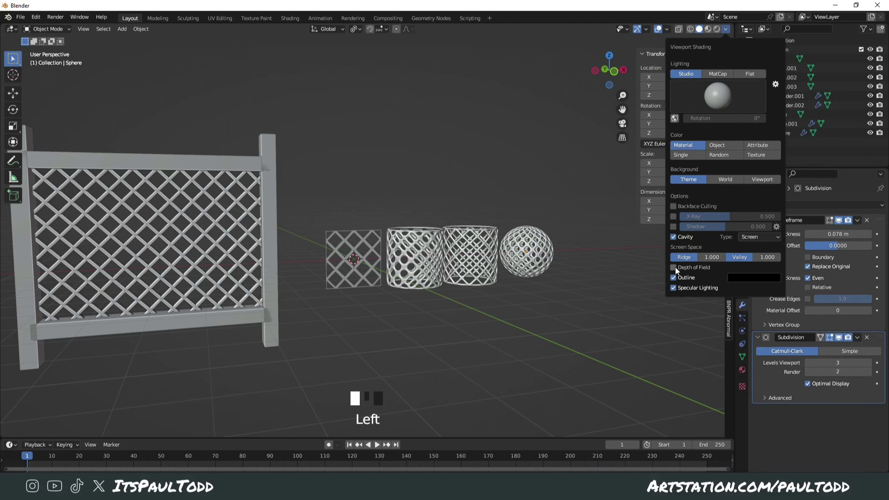
{"action": "left_click", "coordinate": [674, 226]}
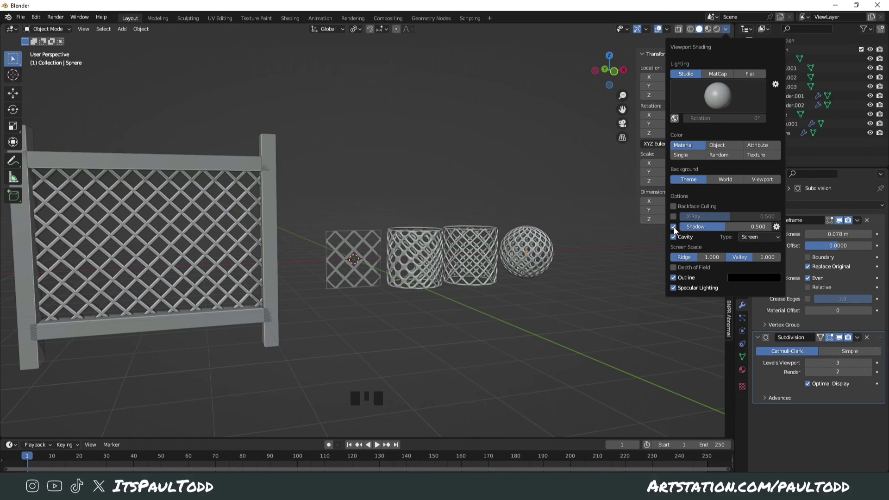
{"action": "left_click", "coordinate": [716, 75]}
{"action": "left_click", "coordinate": [718, 96]}
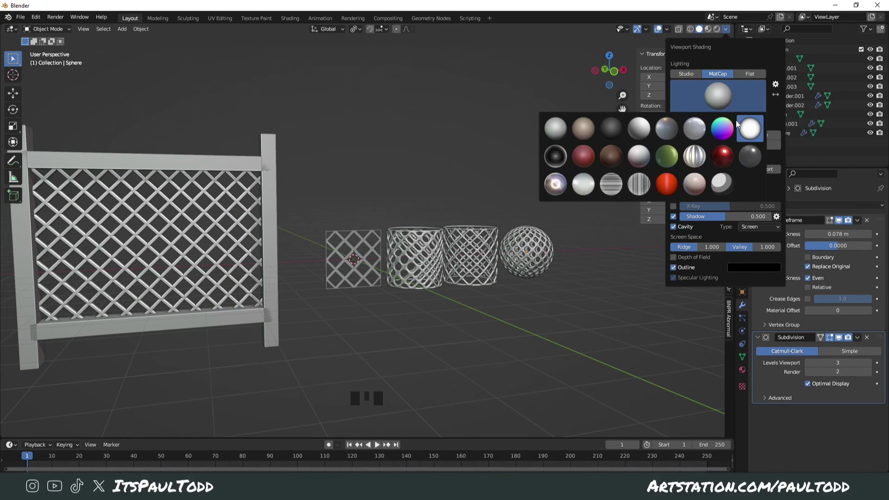
{"action": "left_click", "coordinate": [722, 129]}
{"action": "mouse_move", "coordinate": [531, 308]}
{"action": "middle_mouse_down", "text": "shift"}
{"action": "mouse_move", "coordinate": [562, 313]}
{"action": "mouse_move", "coordinate": [492, 313]}
{"action": "mouse_move", "coordinate": [485, 301]}
{"action": "mouse_move", "coordinate": [551, 301]}
{"action": "mouse_move", "coordinate": [524, 312]}
{"action": "middle_mouse_up", "text": "shift"}
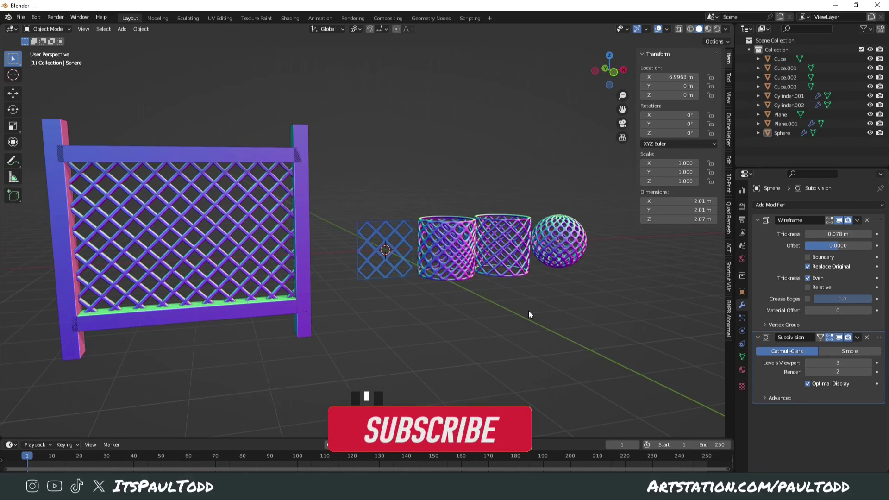